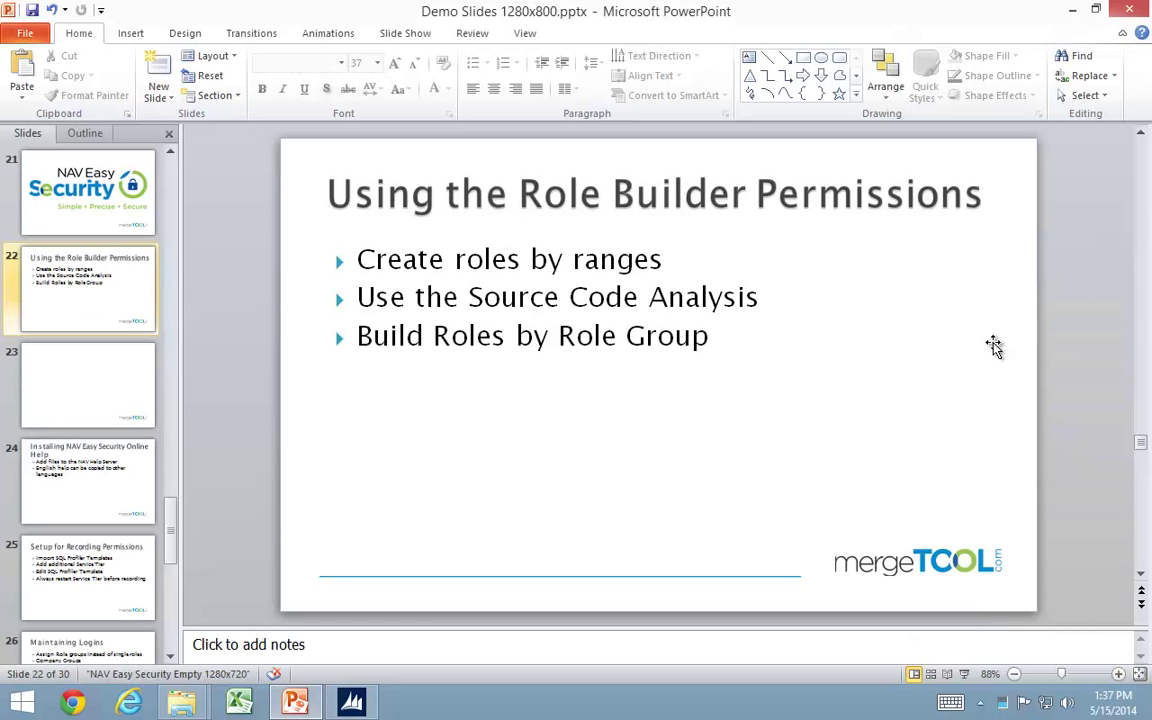
Step: Create a new role with ID SUPER (CRM) and name 'Full access to Contact Mgt.'
{"action": "left_click", "coordinate": [1073, 11]}
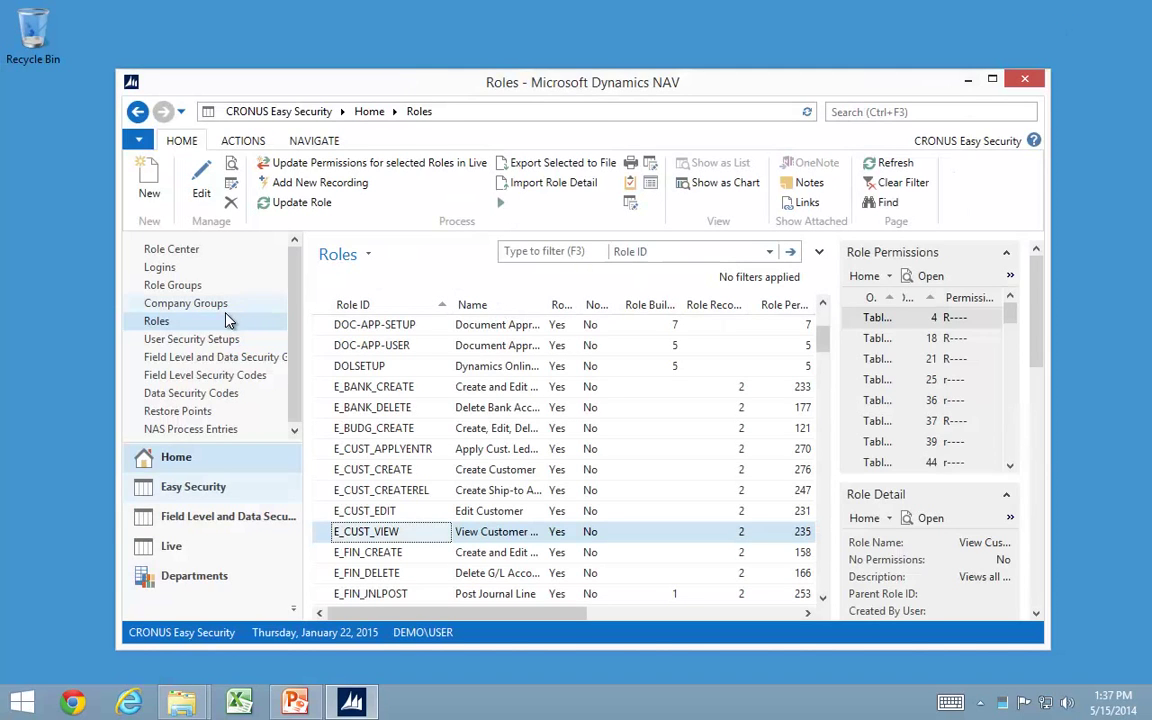
{"action": "left_click", "coordinate": [148, 179]}
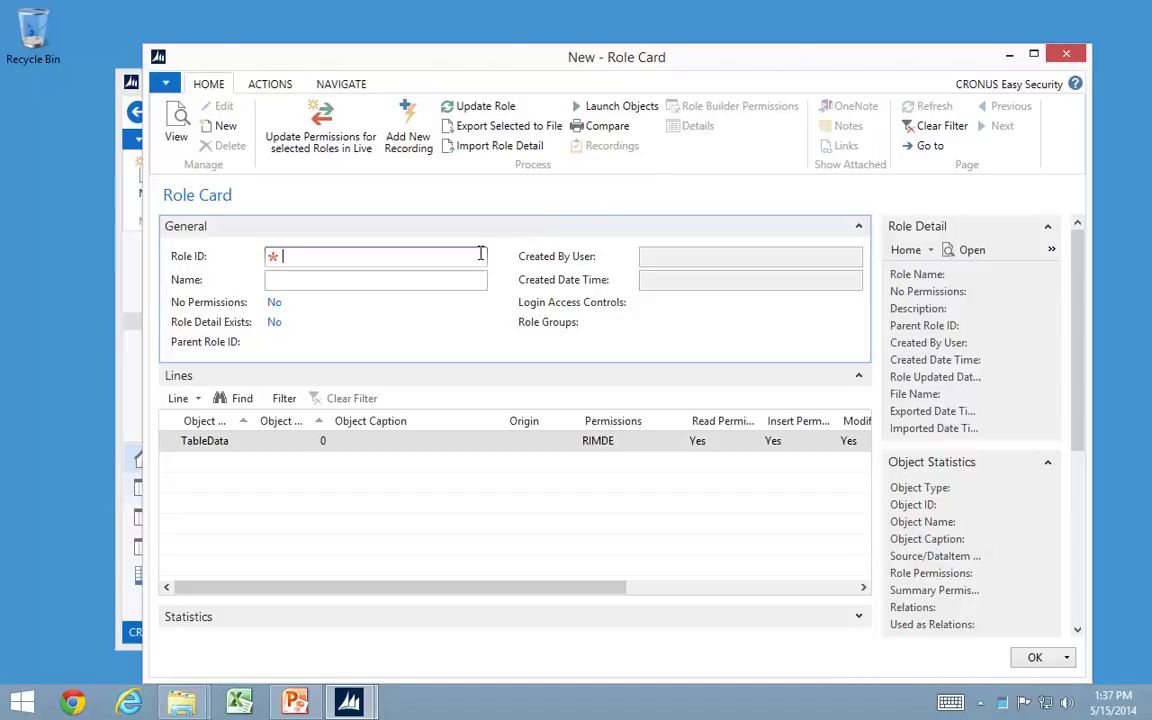
{"action": "type", "text": "Super"}
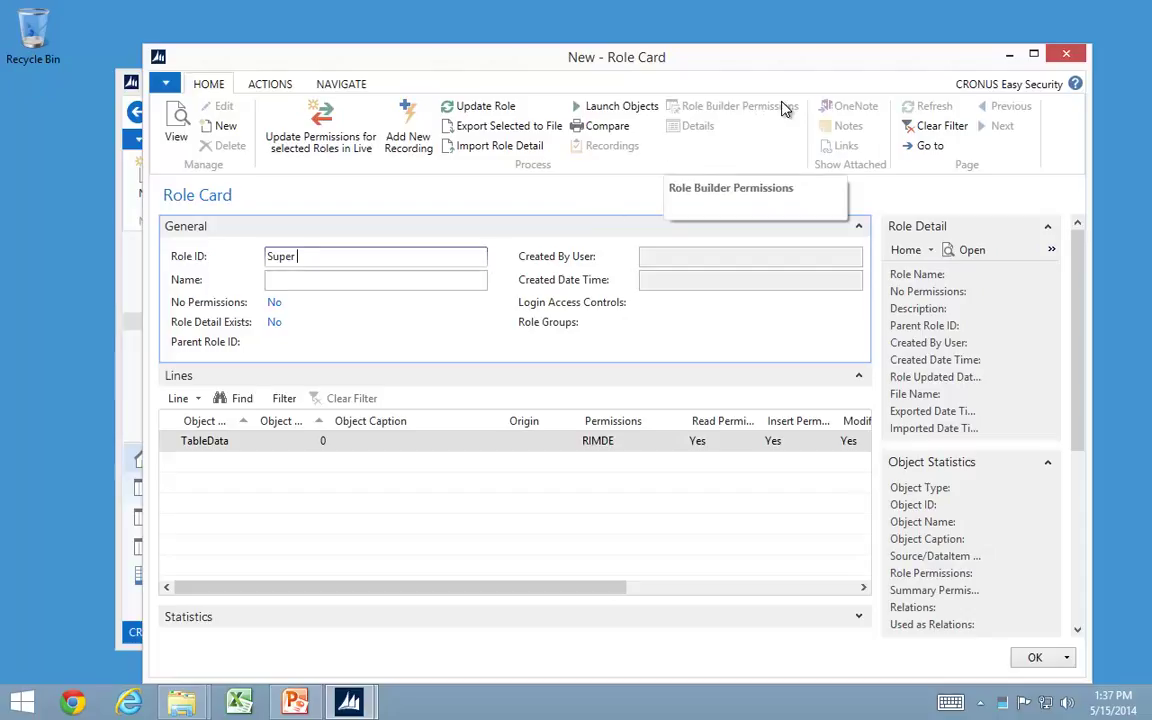
{"action": "type", "text": " (CRM"}
{"action": "key", "text": "Tab"}
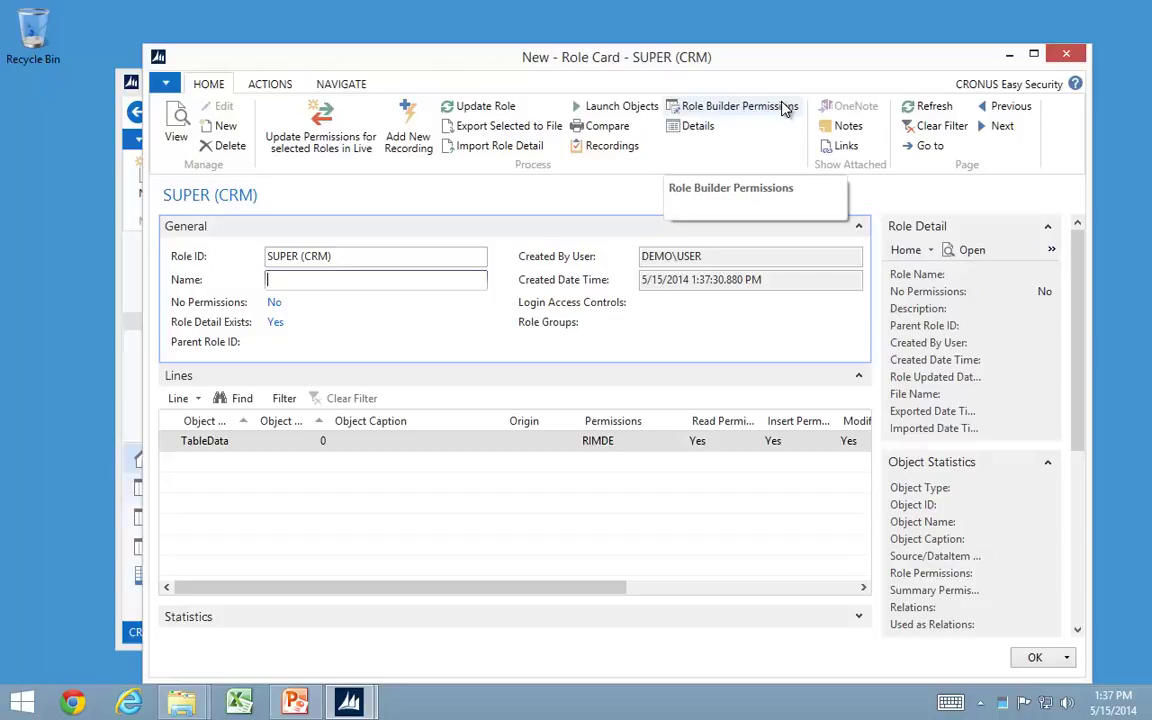
{"action": "type", "text": "Full access to Contan"}
{"action": "type", "text": "t Mgt."}
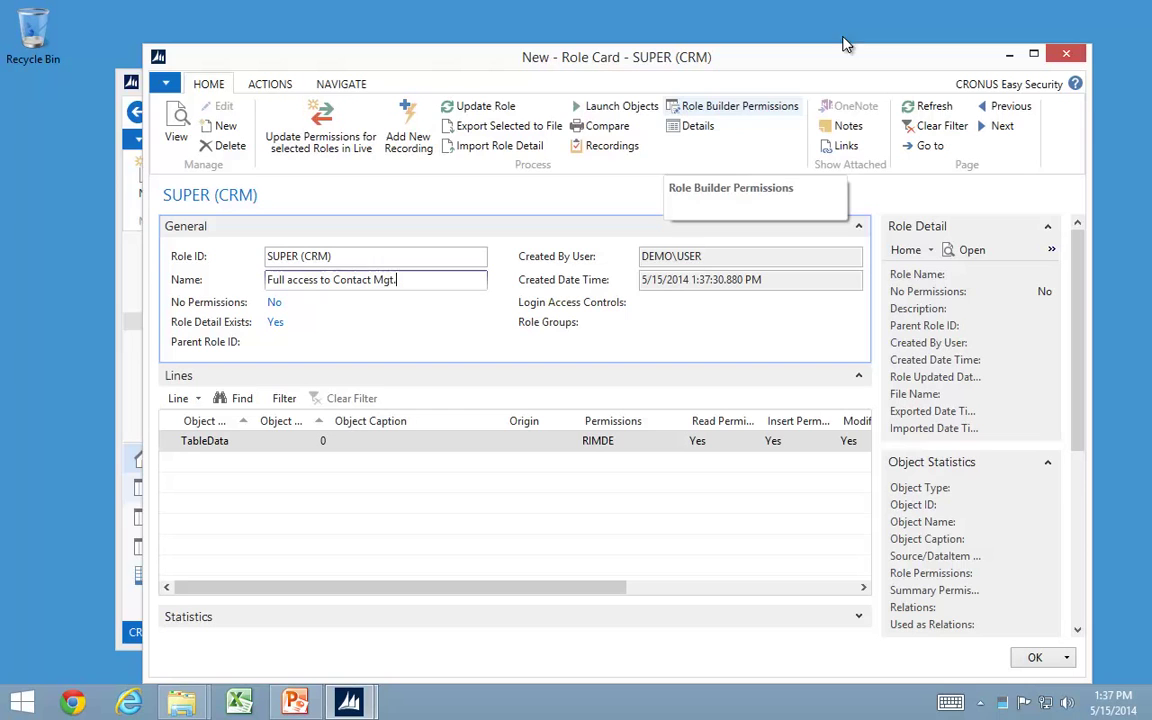
Step: In Role Builder Permissions, set a TableData object range from 5000 to 5199
{"action": "left_click", "coordinate": [712, 112]}
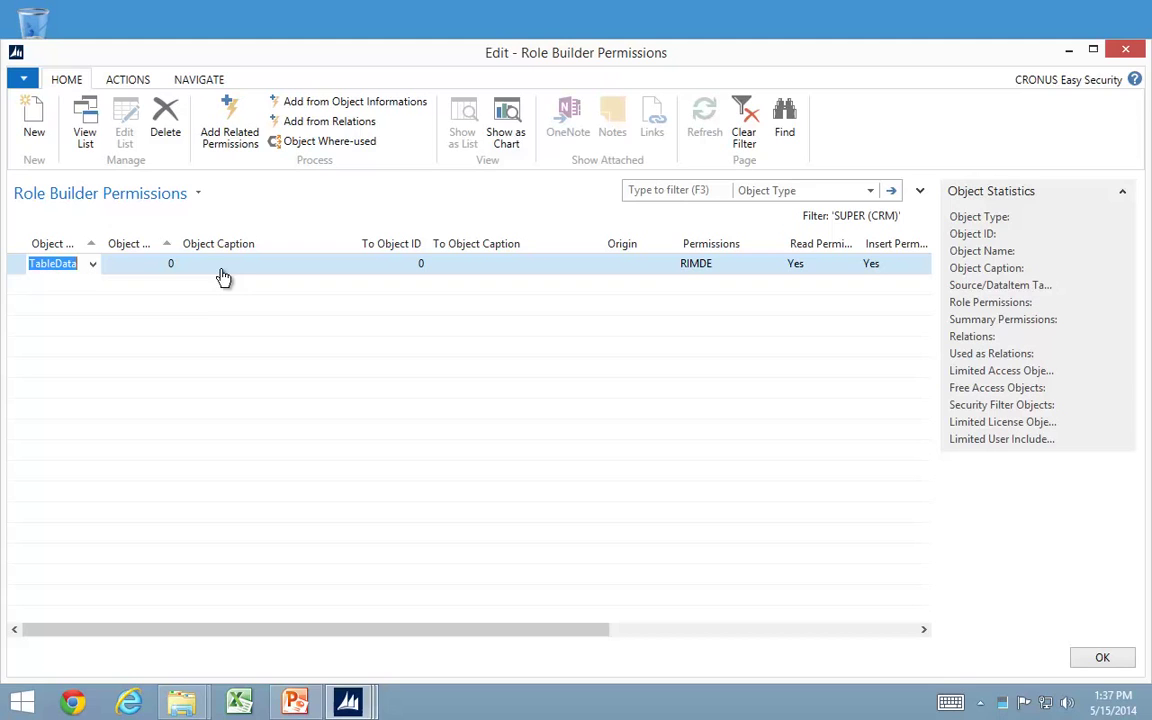
{"action": "left_click", "coordinate": [166, 268]}
{"action": "type", "text": "5"}
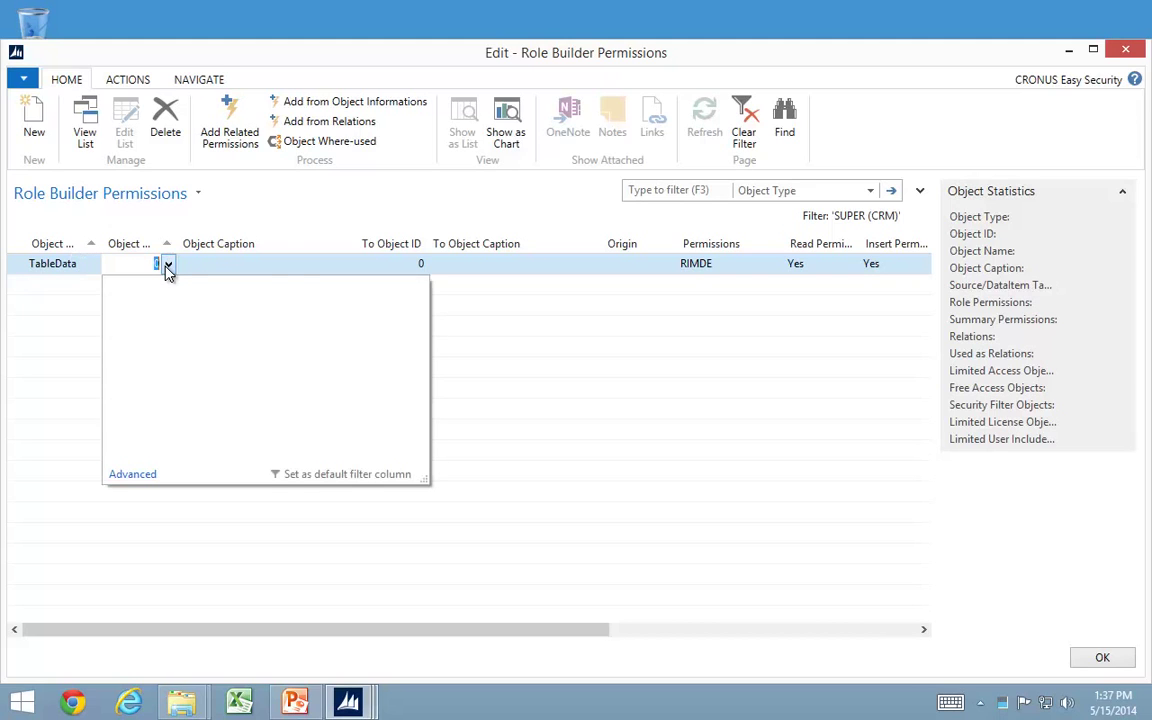
{"action": "type", "text": "000"}
{"action": "key", "text": "Tab"}
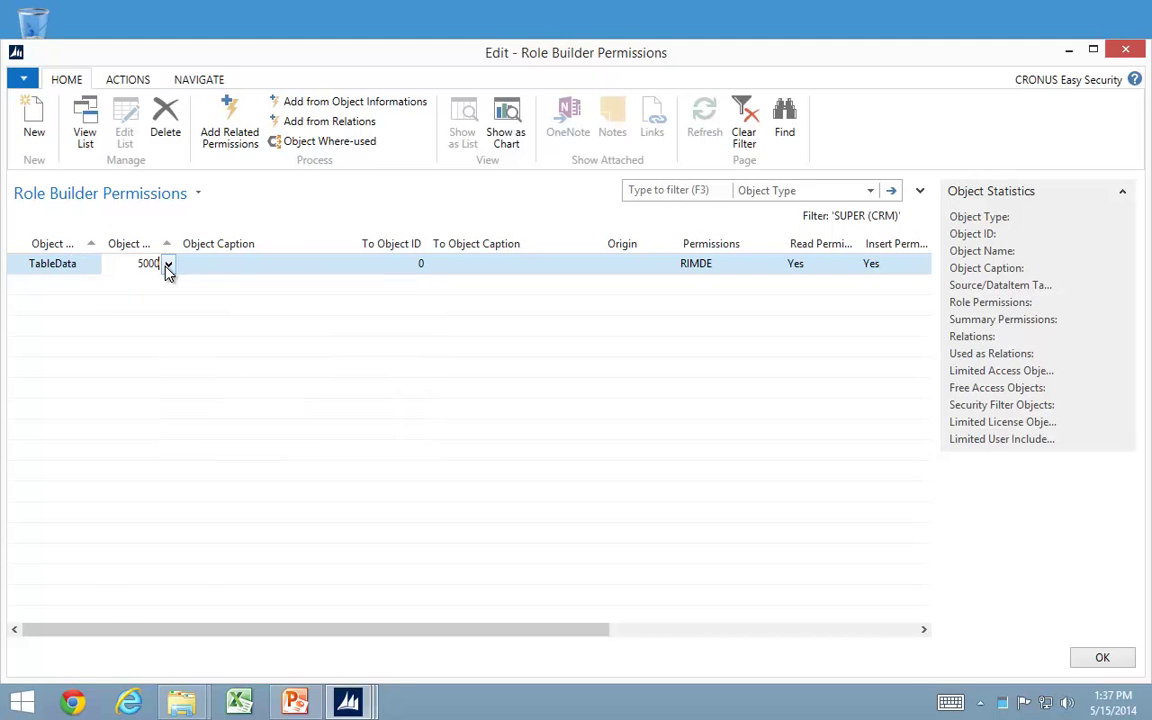
{"action": "key", "text": "Tab"}
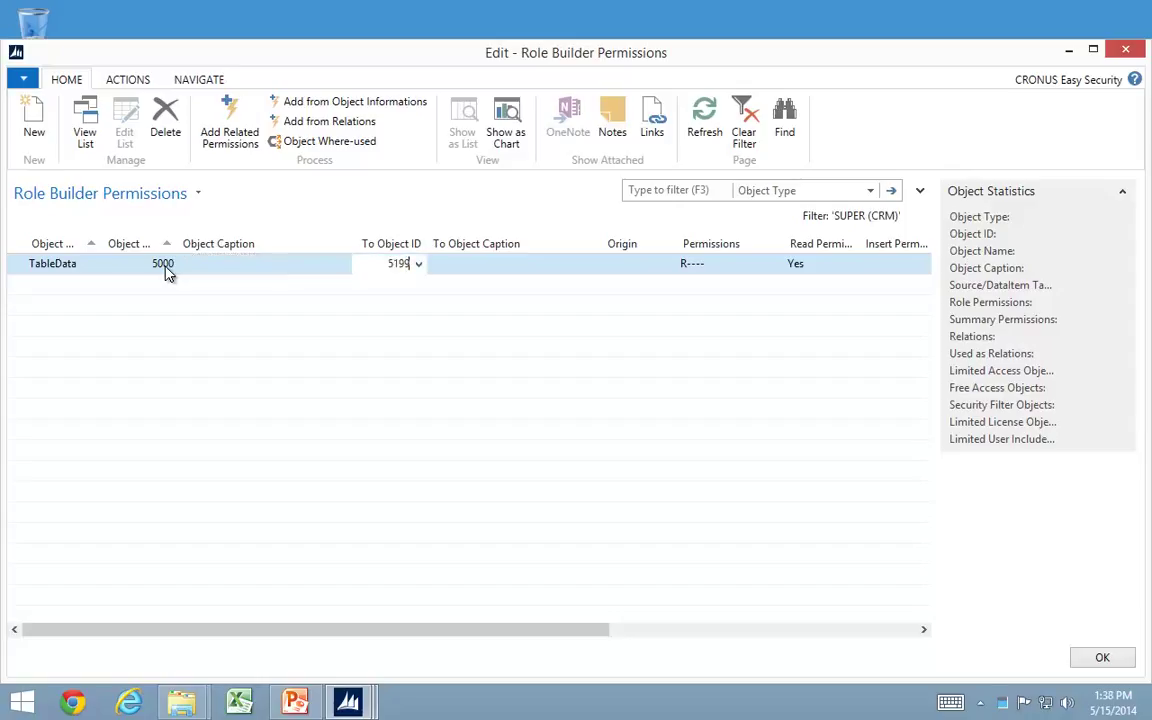
{"action": "type", "text": "5199"}
{"action": "key", "text": "Tab"}
{"action": "key", "text": "shift+Tab"}
{"action": "key", "text": "shift+Tab"}
{"action": "key", "text": "shift+Tab"}
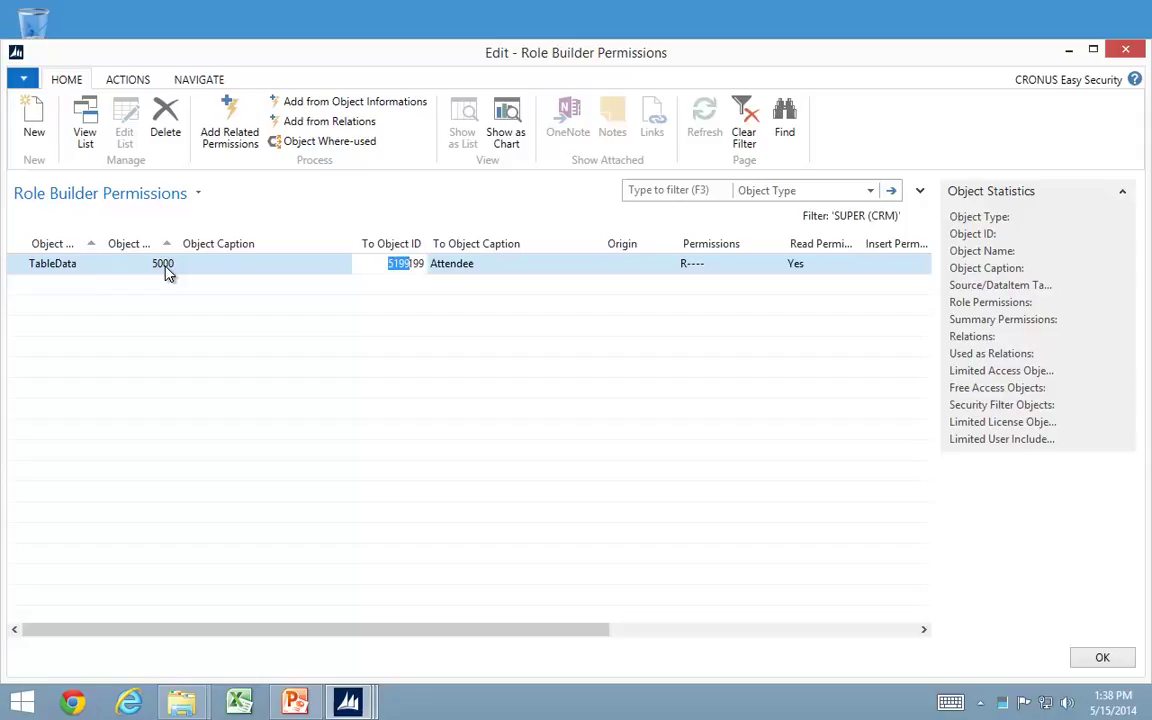
{"action": "key", "text": "Tab"}
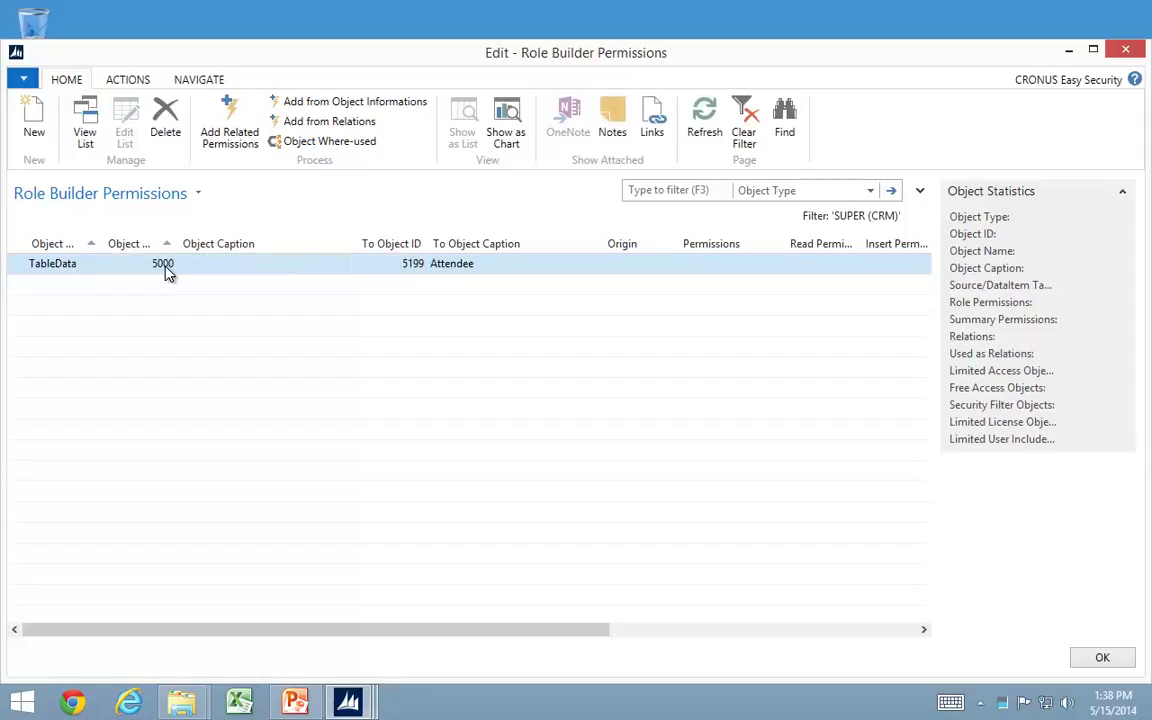
{"action": "key", "text": "shift+Tab"}
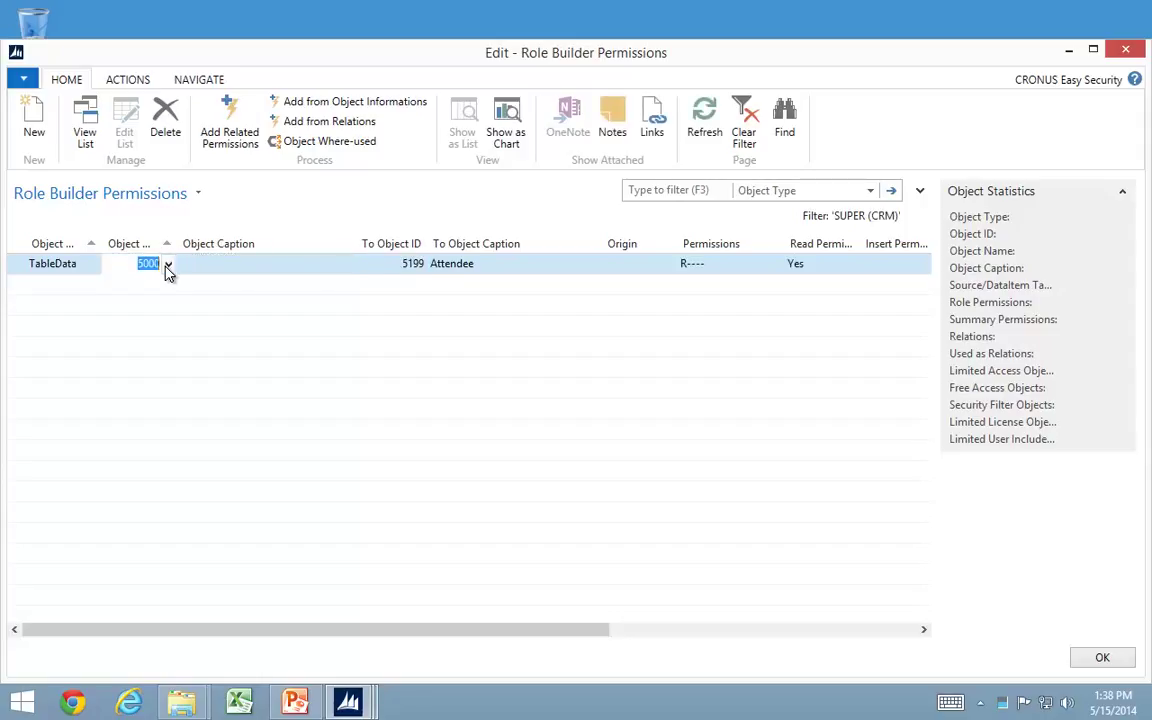
{"action": "key", "text": "Tab"}
{"action": "key", "text": "Tab"}
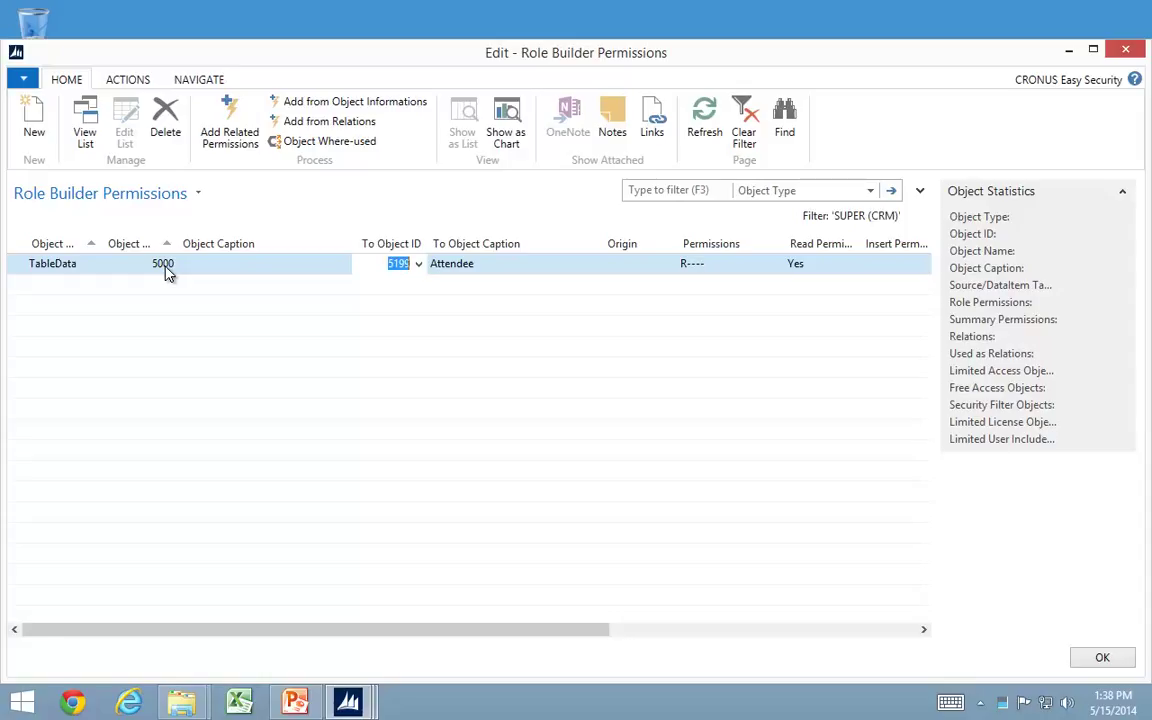
{"action": "key", "text": "Tab"}
{"action": "key", "text": "Tab"}
Step: Give the range Yes for read, insert, modify and delete, then return to the role card
{"action": "key", "text": "Tab"}
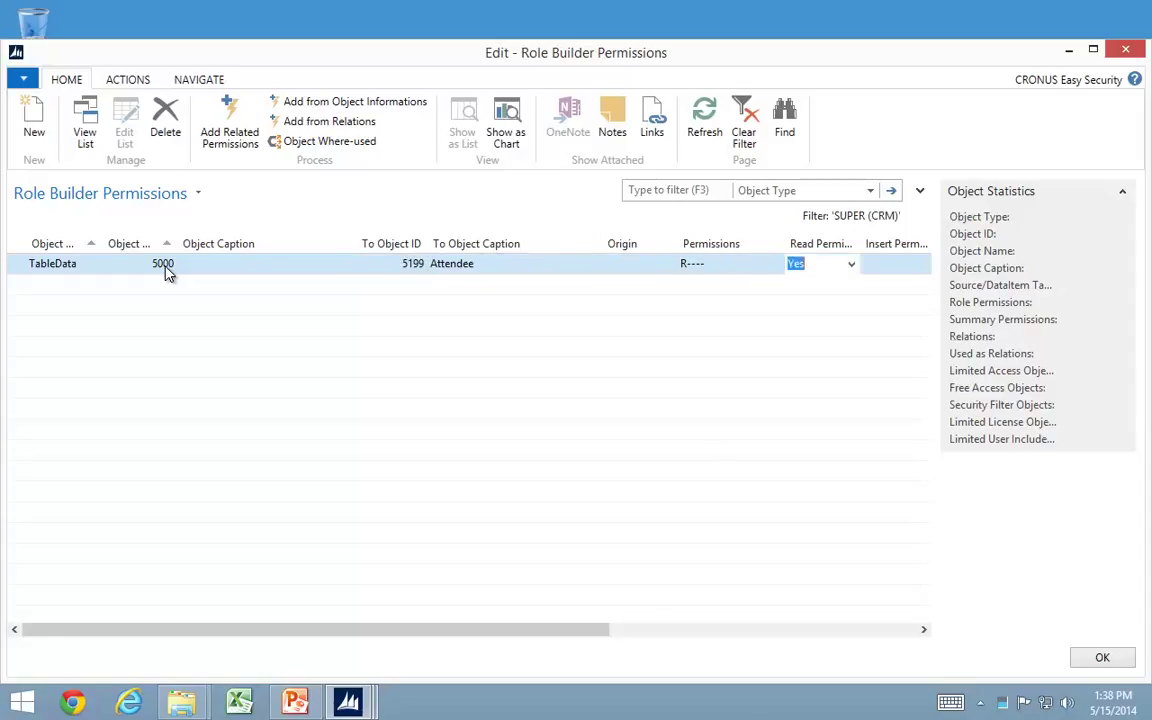
{"action": "key", "text": "Tab"}
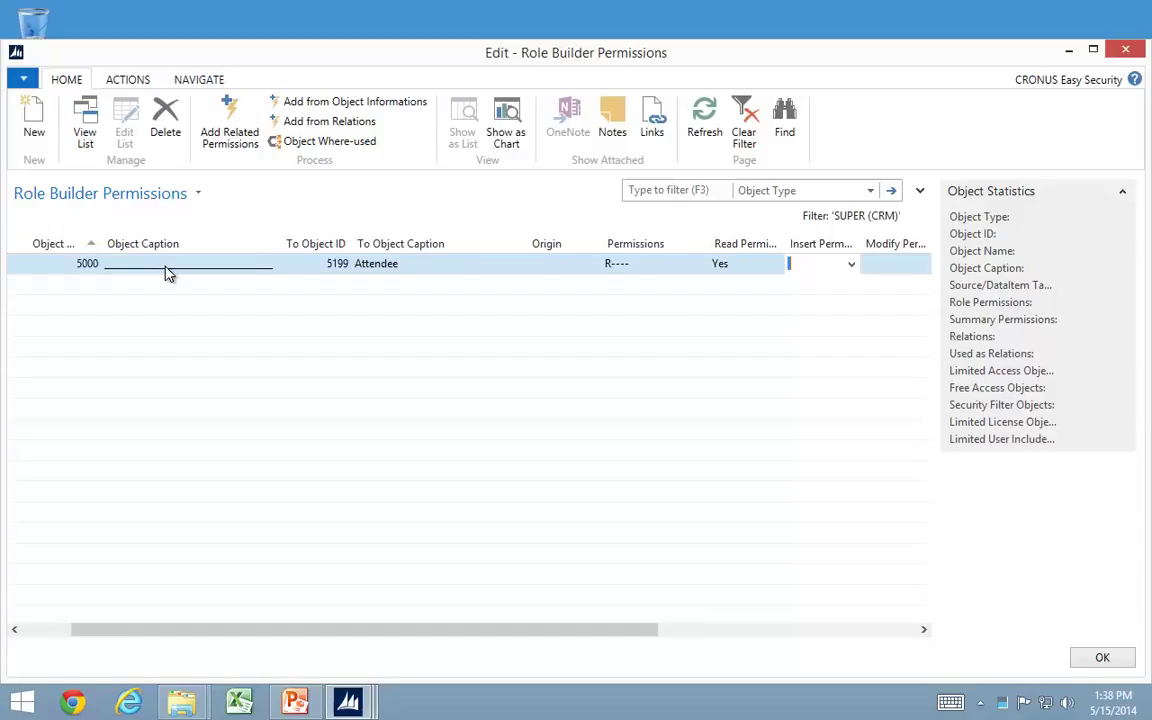
{"action": "type", "text": "y"}
{"action": "key", "text": "Tab"}
{"action": "key", "text": "Tab"}
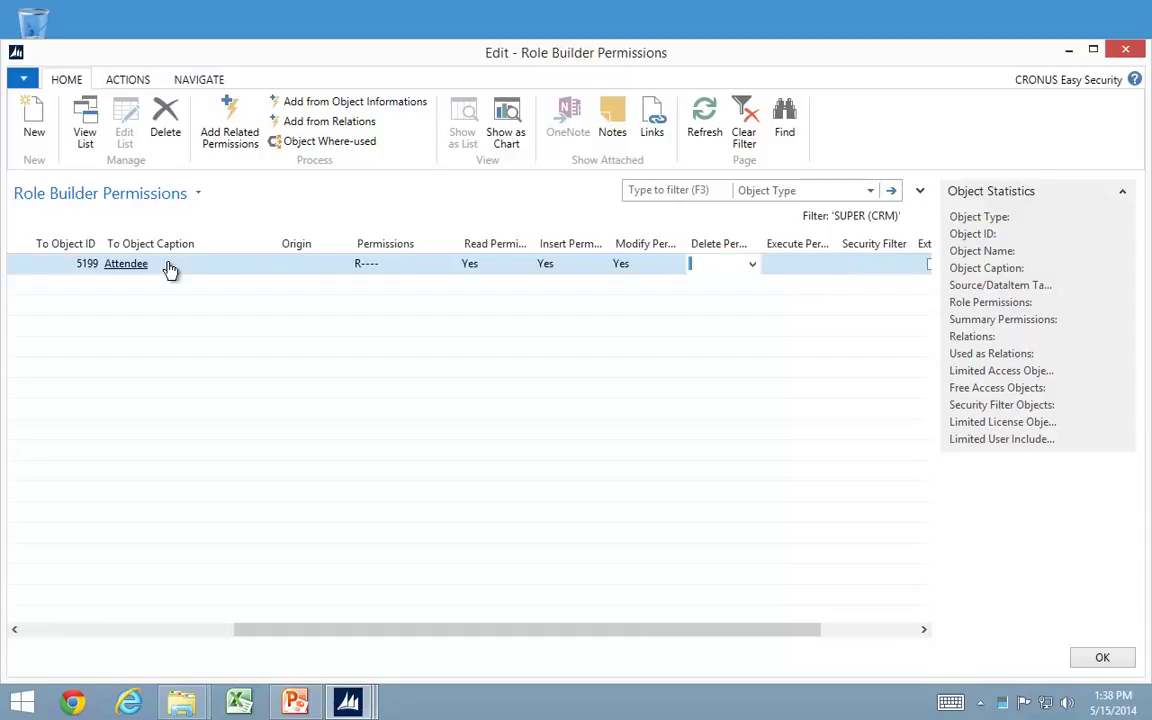
{"action": "type", "text": "y"}
{"action": "key", "text": "Tab"}
{"action": "key", "text": "shift+Tab"}
{"action": "key", "text": "shift+Tab"}
{"action": "key", "text": "shift+Tab"}
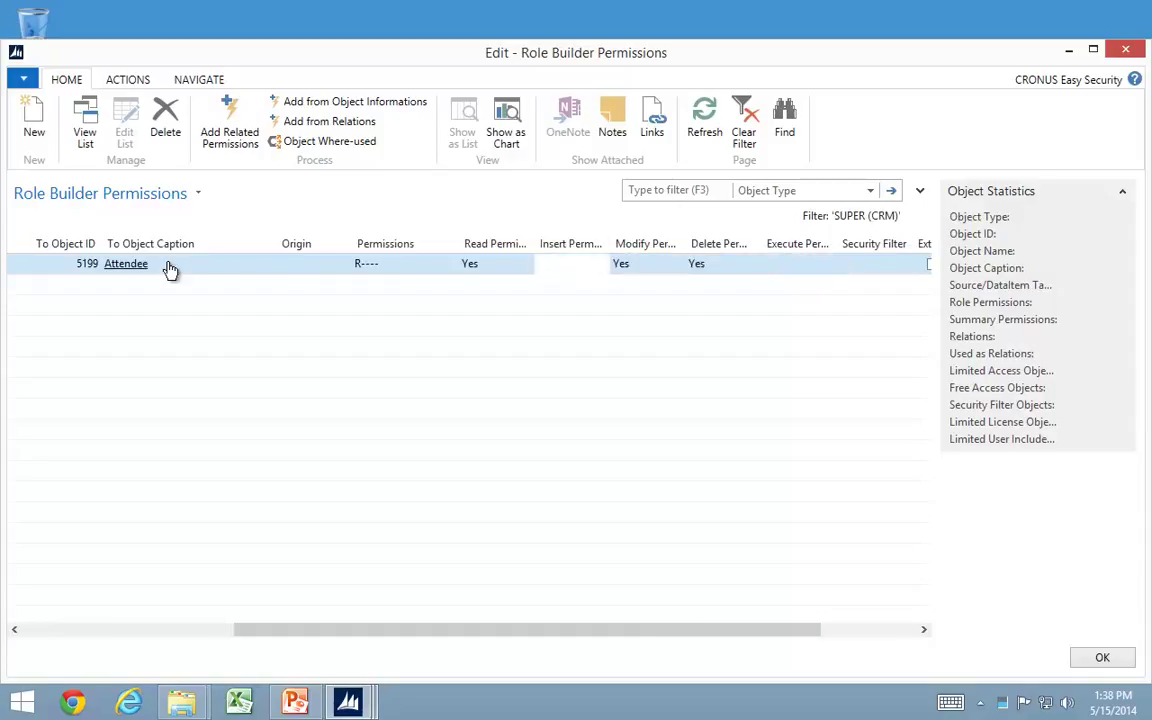
{"action": "key", "text": "shift+Tab"}
{"action": "key", "text": "shift+Tab"}
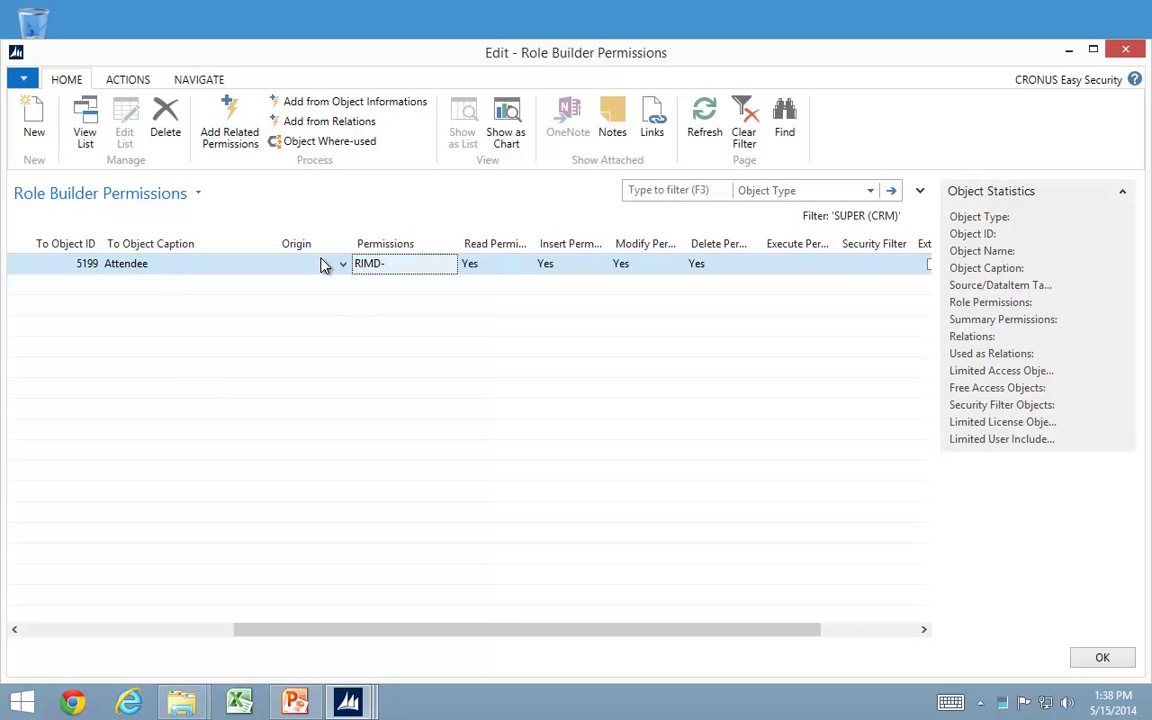
{"action": "key", "text": "Escape"}
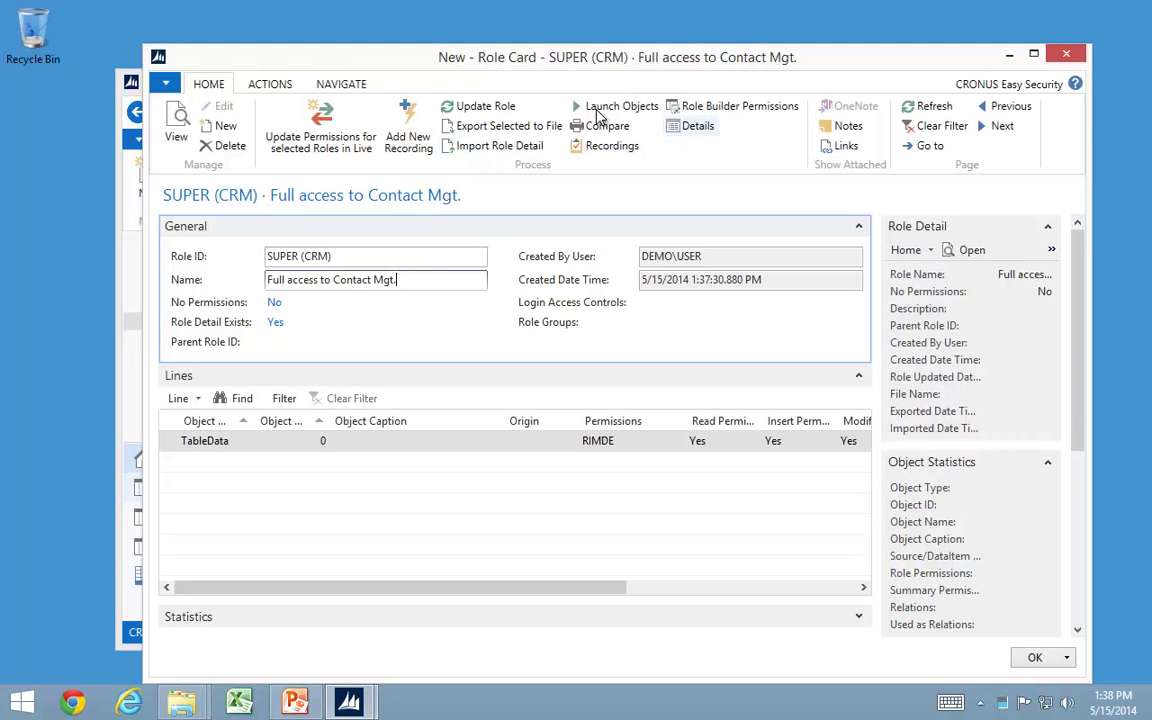
Step: Run Update Role for SUPER (CRM) and acknowledge the 70 inserted permissions
{"action": "left_click", "coordinate": [486, 108]}
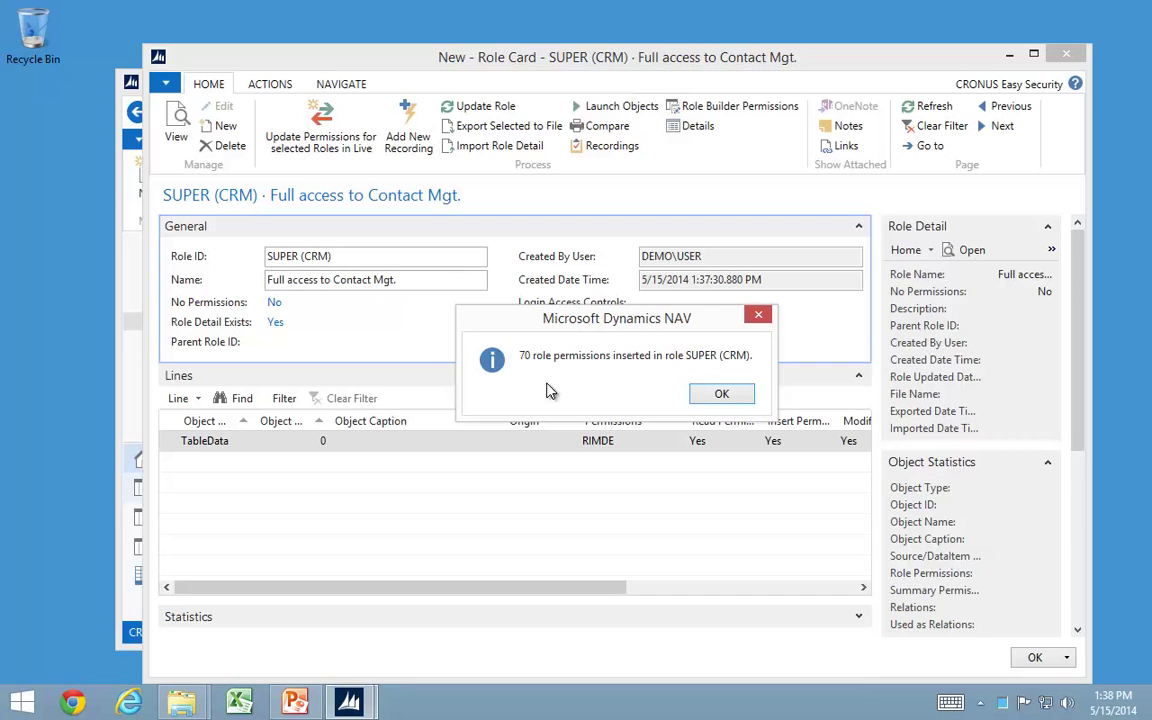
{"action": "left_click", "coordinate": [724, 393]}
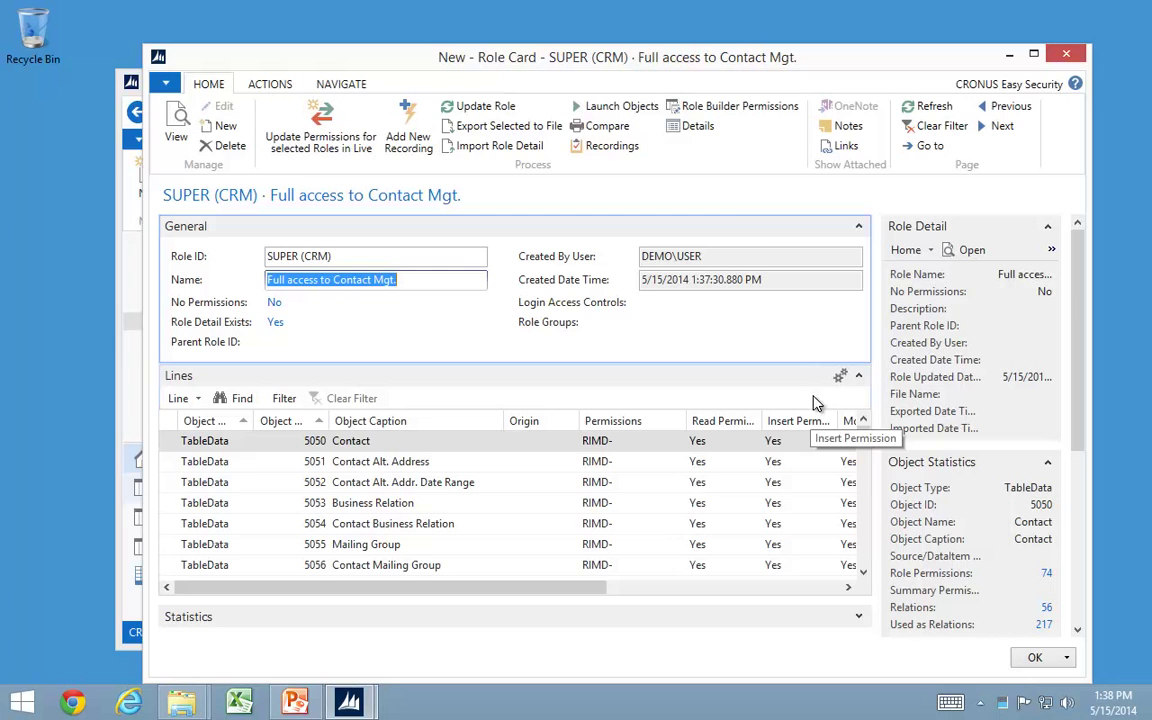
Step: Set the SUPER (CRM) builder line's origin to Recorded
{"action": "left_click", "coordinate": [695, 110]}
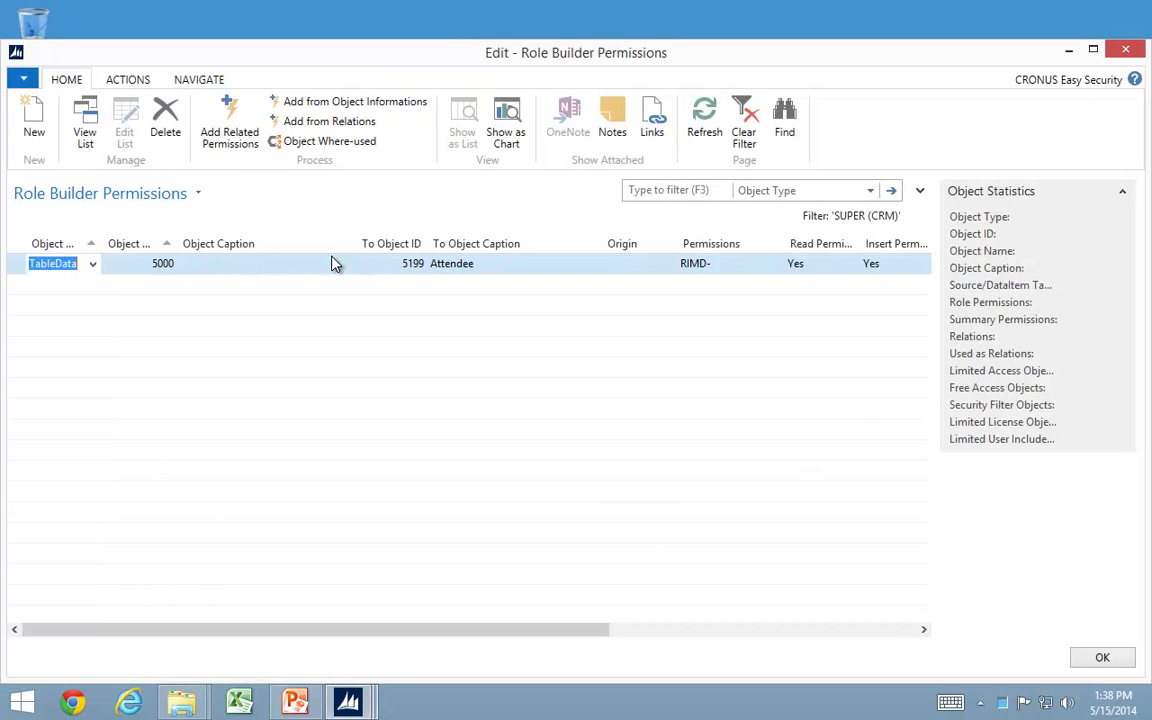
{"action": "left_click", "coordinate": [648, 265]}
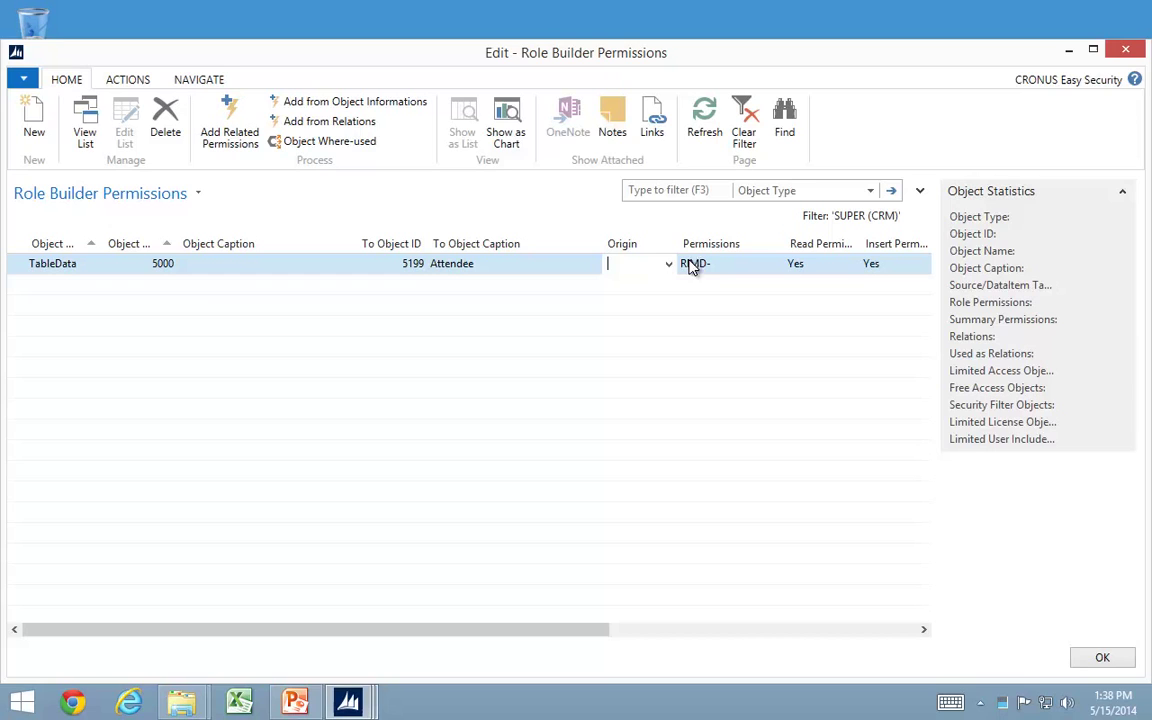
{"action": "left_click", "coordinate": [668, 265]}
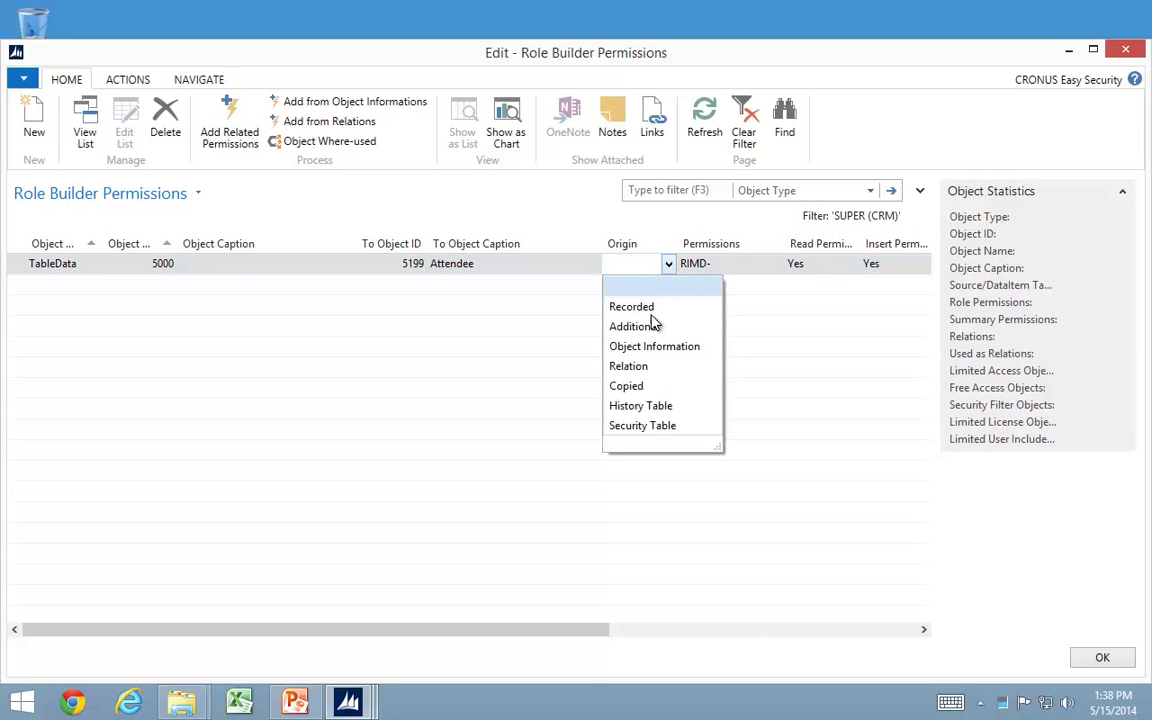
{"action": "left_click", "coordinate": [620, 304]}
{"action": "key", "text": "Tab"}
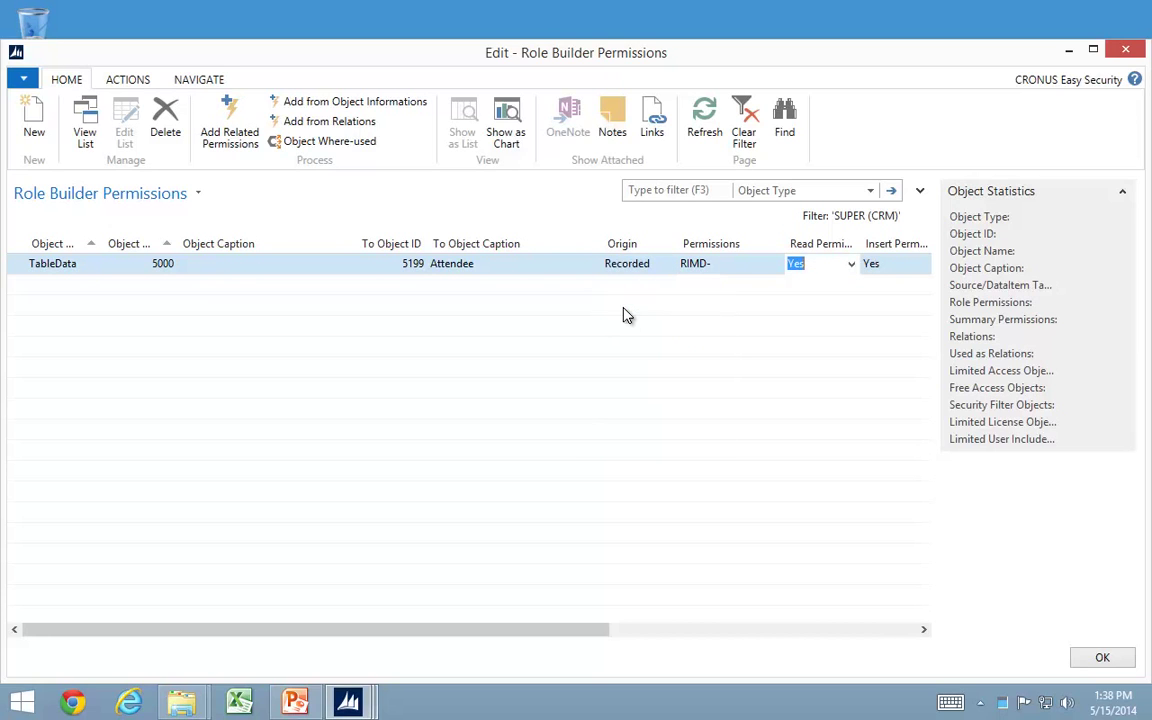
{"action": "left_click_drag", "start_coordinate": [571, 630], "coordinate": [912, 630]}
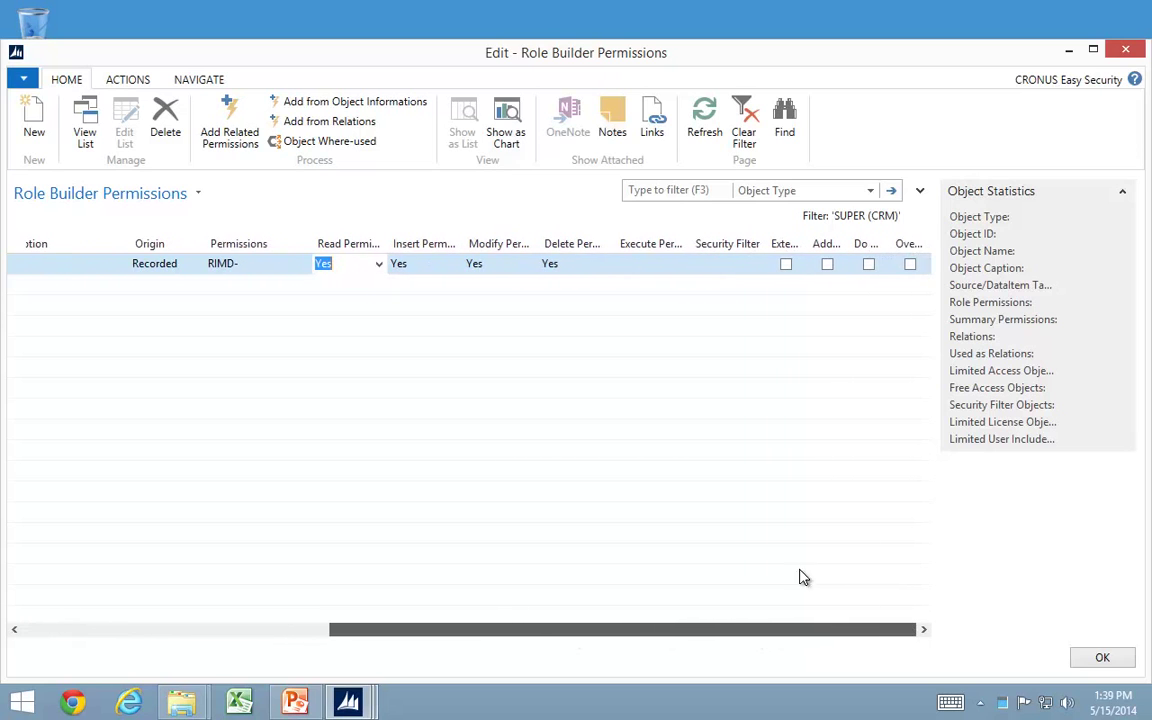
Step: Make list column headers two lines tall and apply that height to all lists
{"action": "right_click", "coordinate": [657, 254]}
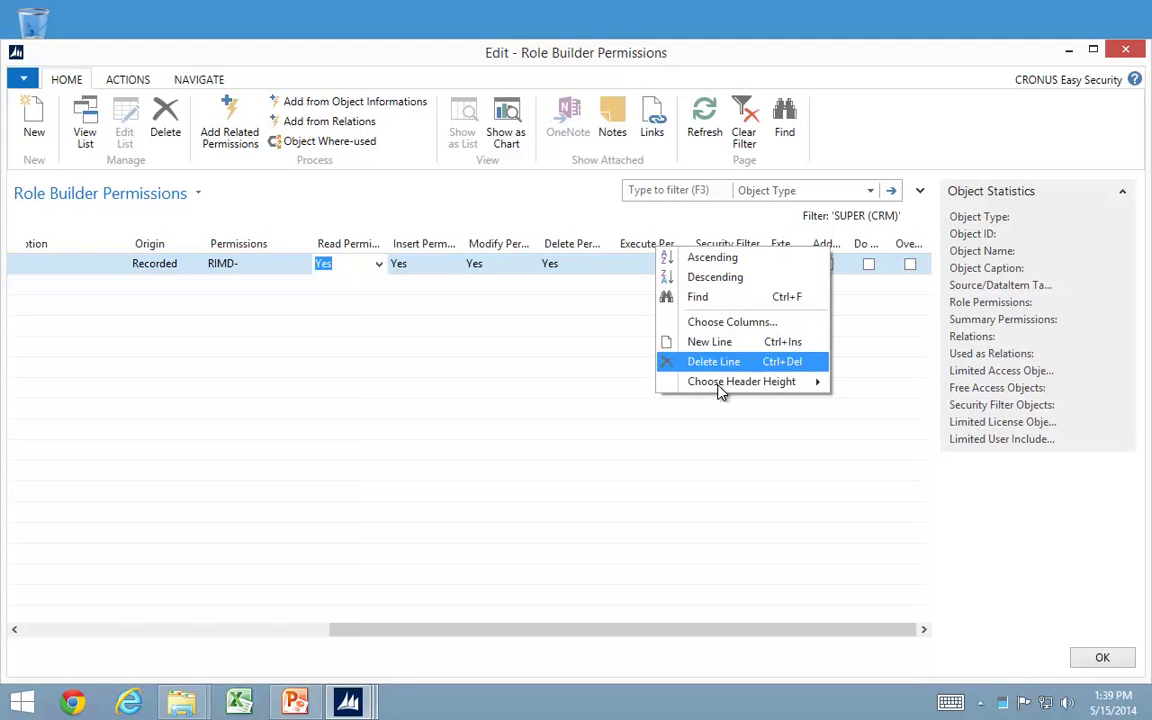
{"action": "mouse_move", "coordinate": [730, 381]}
{"action": "left_click", "coordinate": [858, 422]}
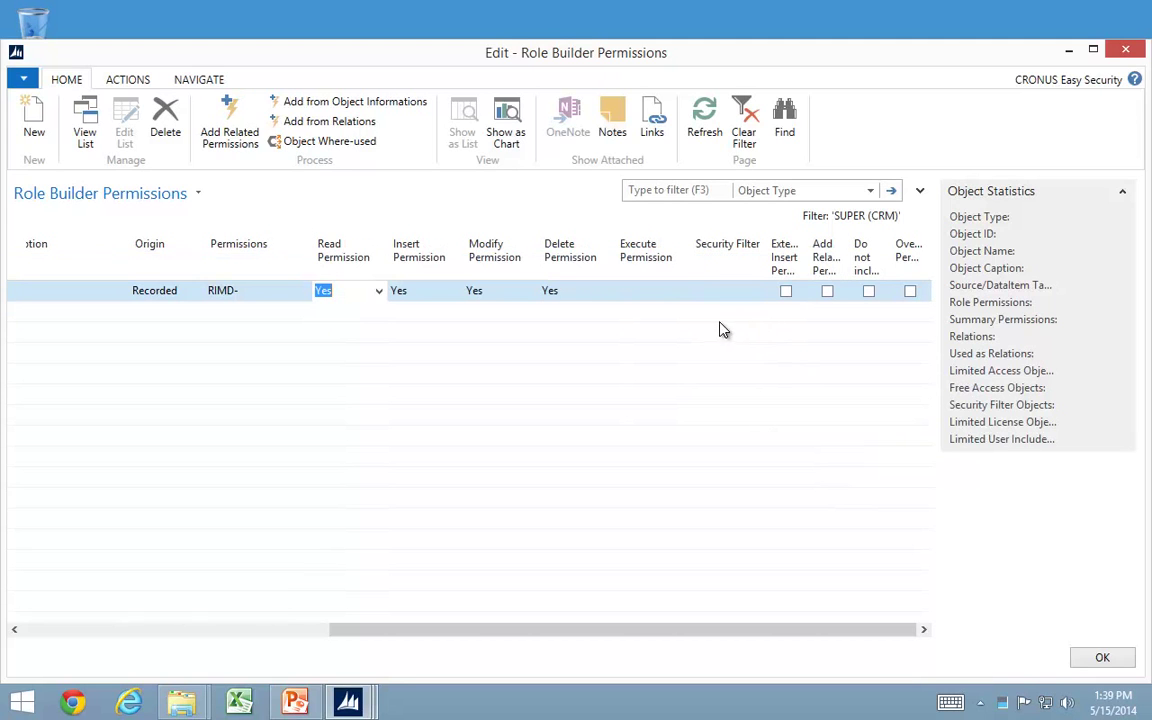
{"action": "right_click", "coordinate": [701, 272]}
{"action": "mouse_move", "coordinate": [790, 365]}
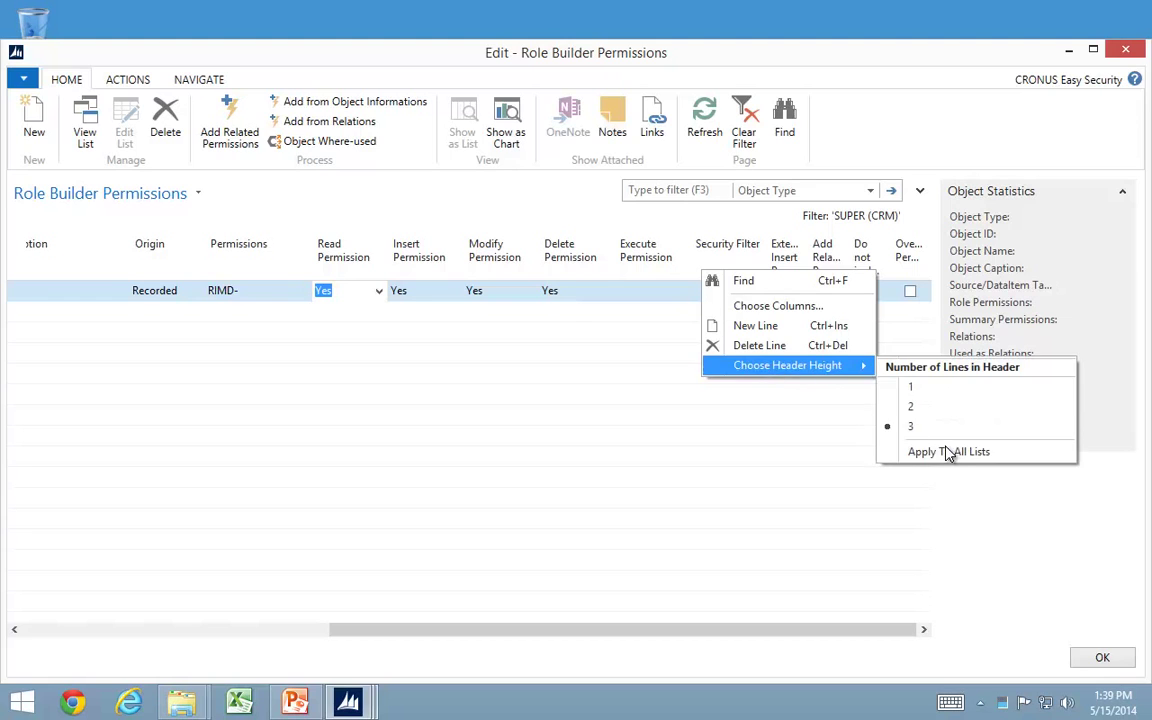
{"action": "left_click", "coordinate": [951, 455]}
{"action": "left_click", "coordinate": [650, 391]}
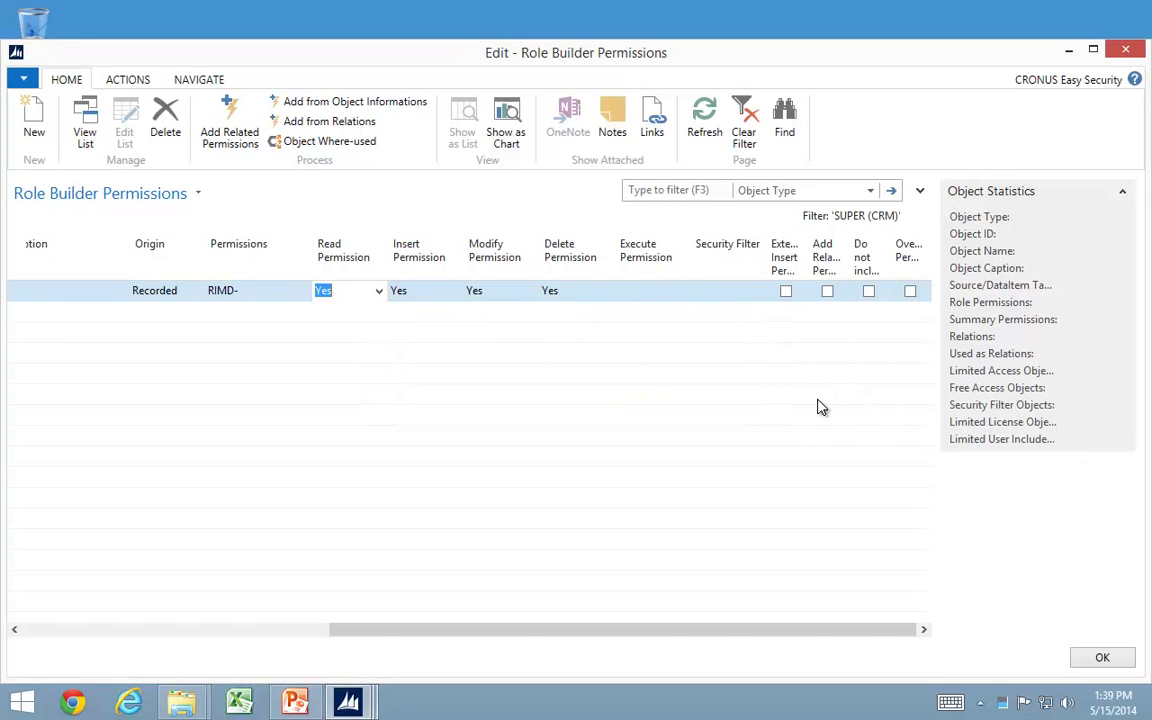
Step: Switch on Add Related Permissions for the range line
{"action": "left_click", "coordinate": [827, 291]}
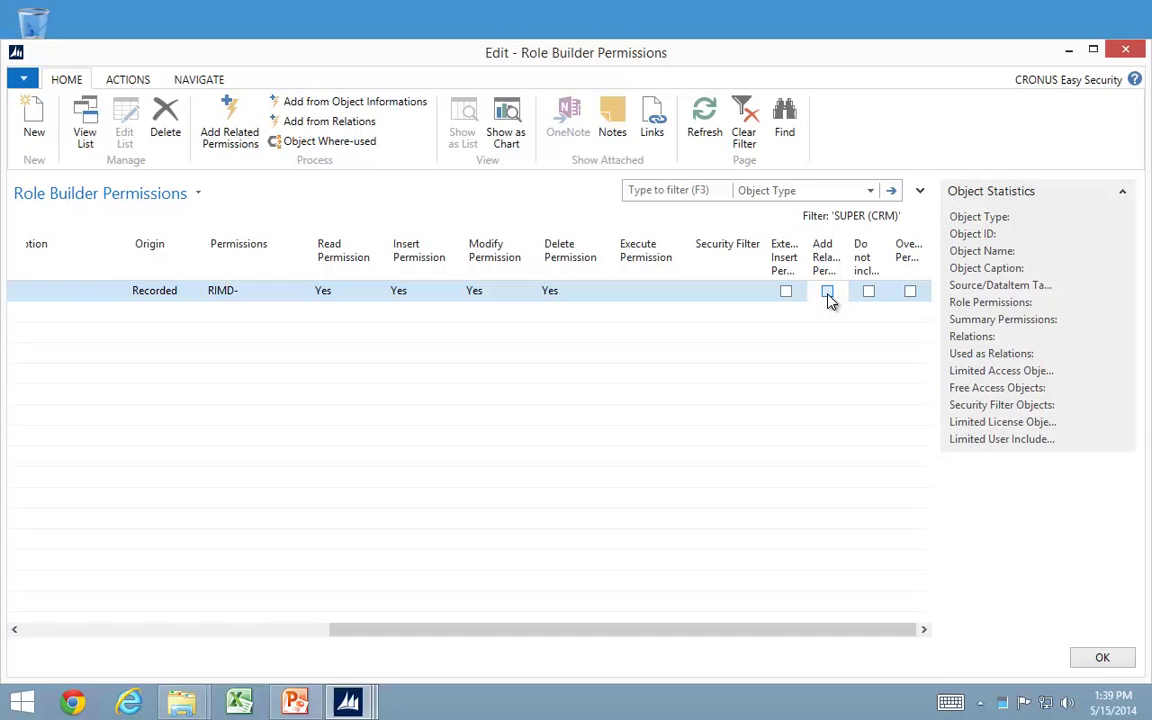
{"action": "left_click", "coordinate": [826, 291]}
{"action": "left_click", "coordinate": [826, 291]}
Step: Save the builder lines and run Update Role, acknowledging the 155 inserted permissions
{"action": "left_click", "coordinate": [1115, 660]}
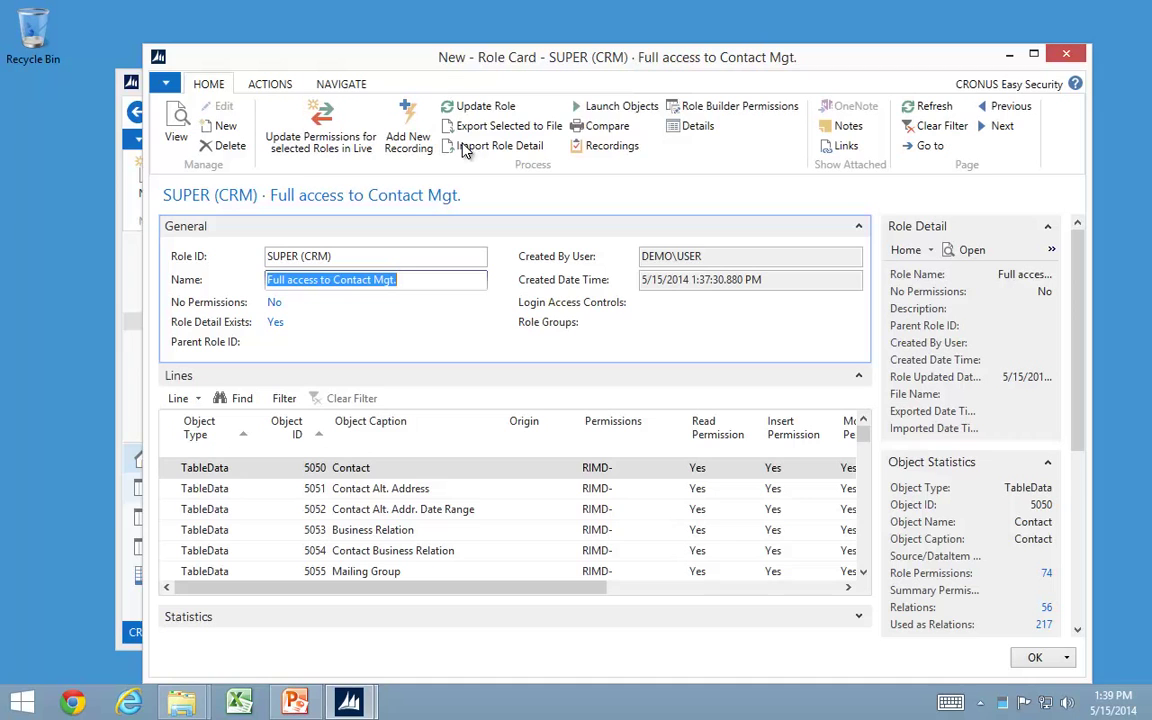
{"action": "left_click", "coordinate": [488, 108]}
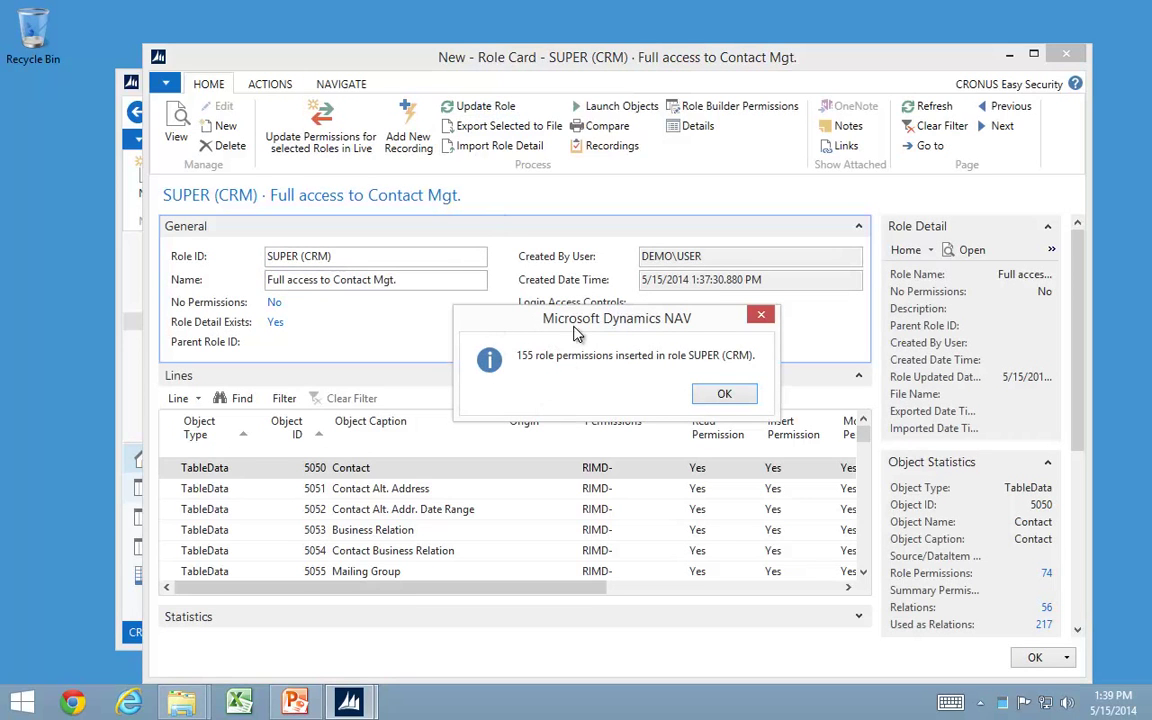
{"action": "left_click", "coordinate": [737, 398]}
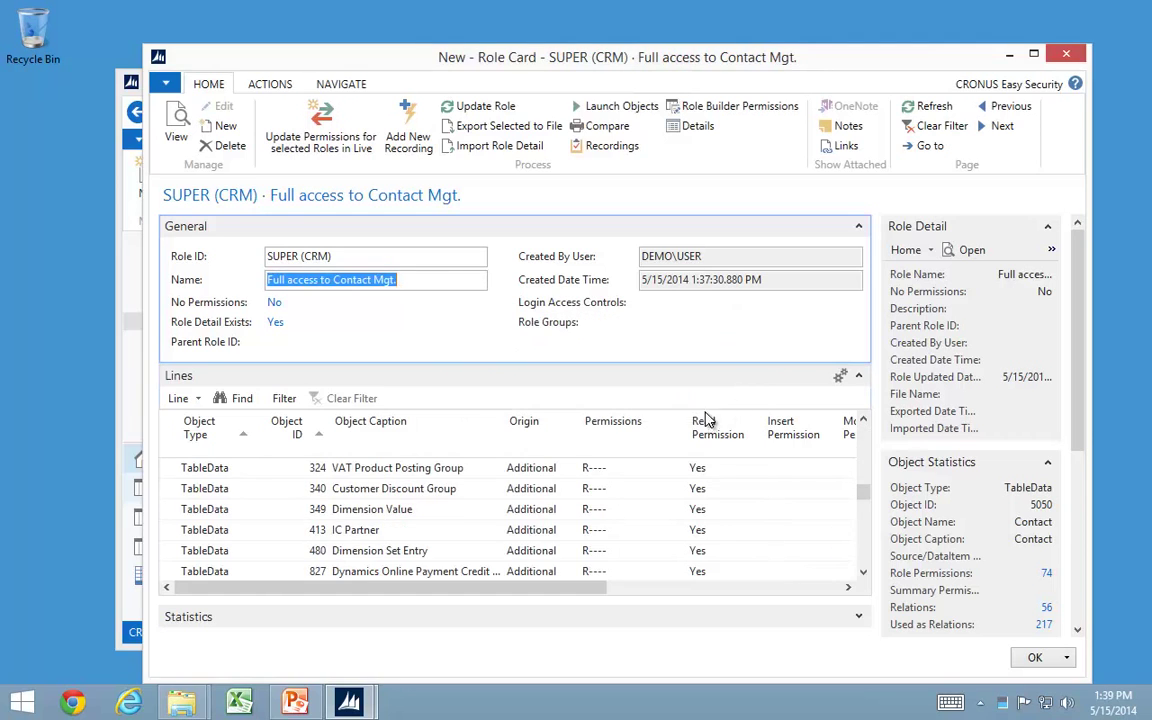
Step: Review the role lines, including related tables 413, 480 and 827 added as read-only
{"action": "left_click", "coordinate": [388, 532]}
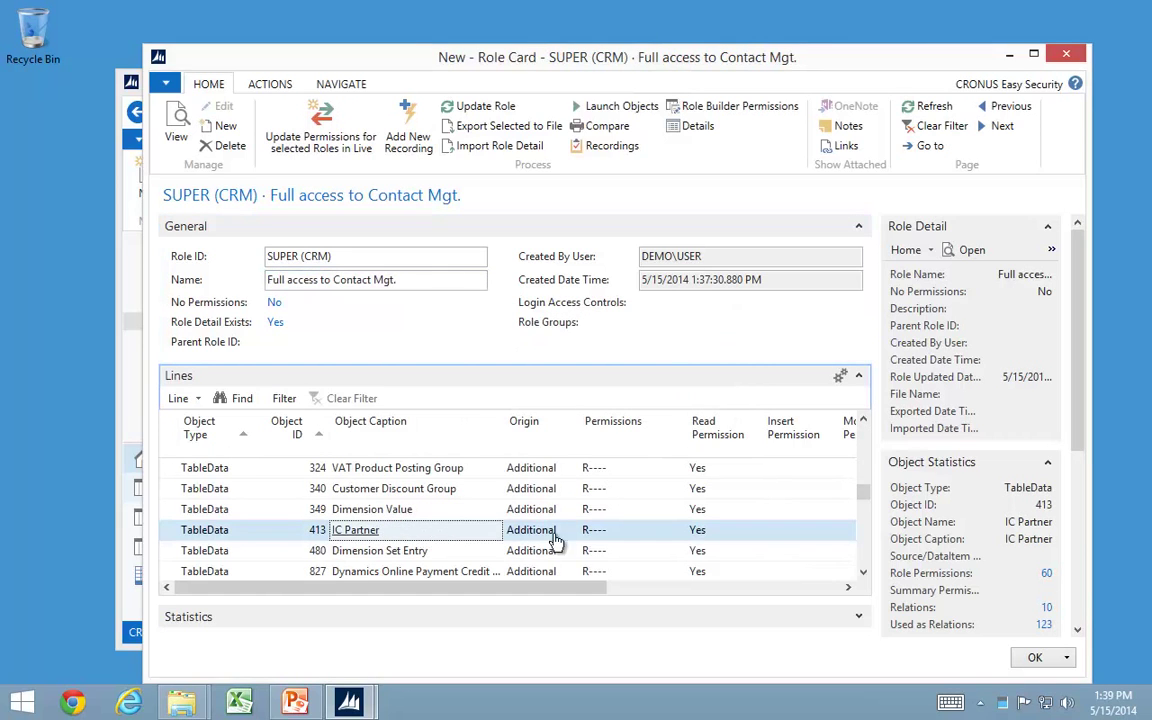
{"action": "scroll", "coordinate": [505, 517], "scroll_direction": "down", "scroll_amount": 1}
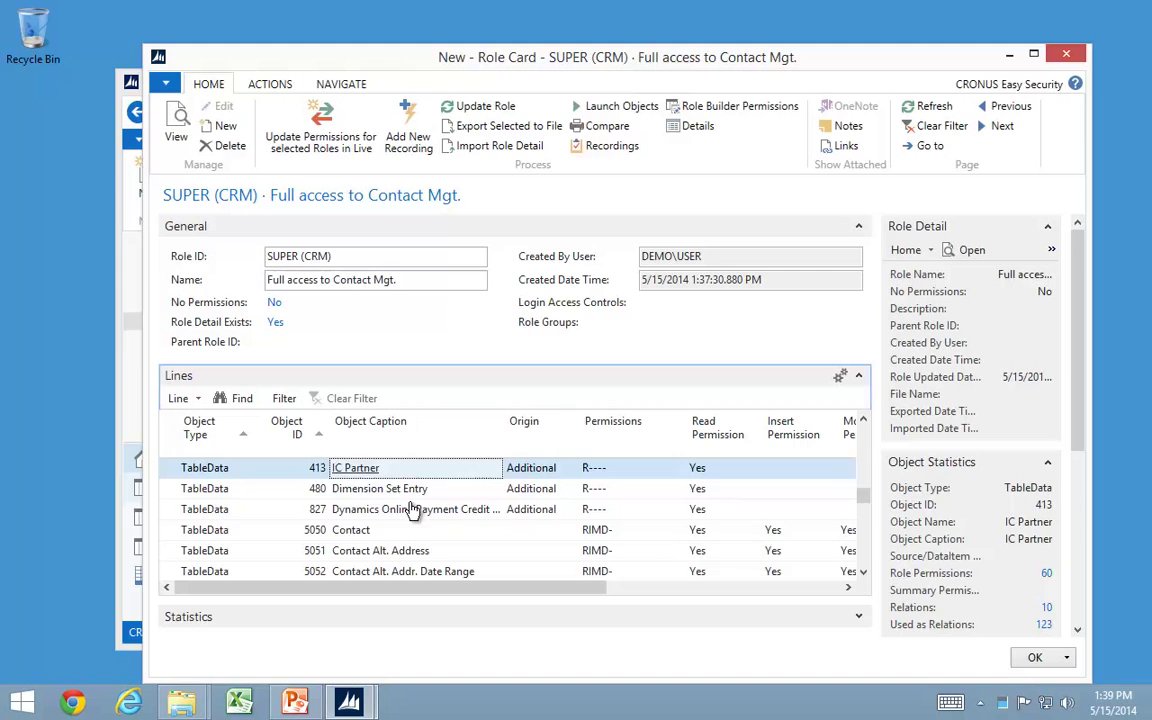
{"action": "scroll", "coordinate": [380, 505], "scroll_direction": "up", "scroll_amount": 3}
{"action": "scroll", "coordinate": [358, 498], "scroll_direction": "up", "scroll_amount": 5}
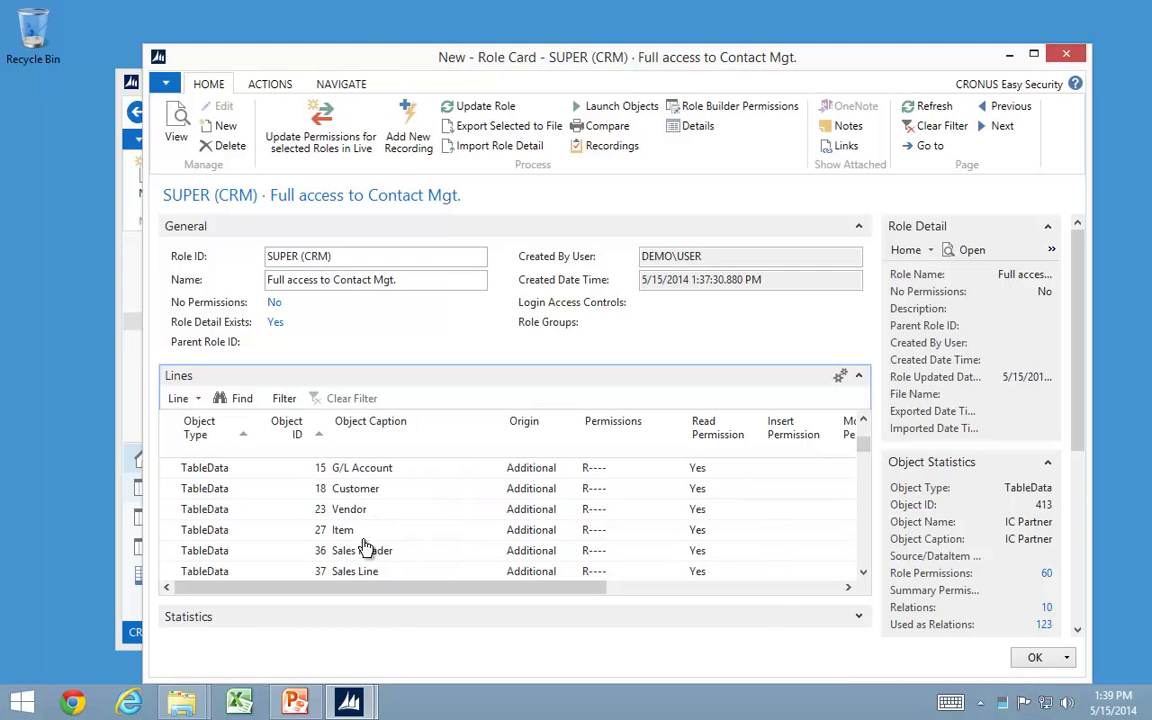
{"action": "scroll", "coordinate": [592, 528], "scroll_direction": "down", "scroll_amount": 15}
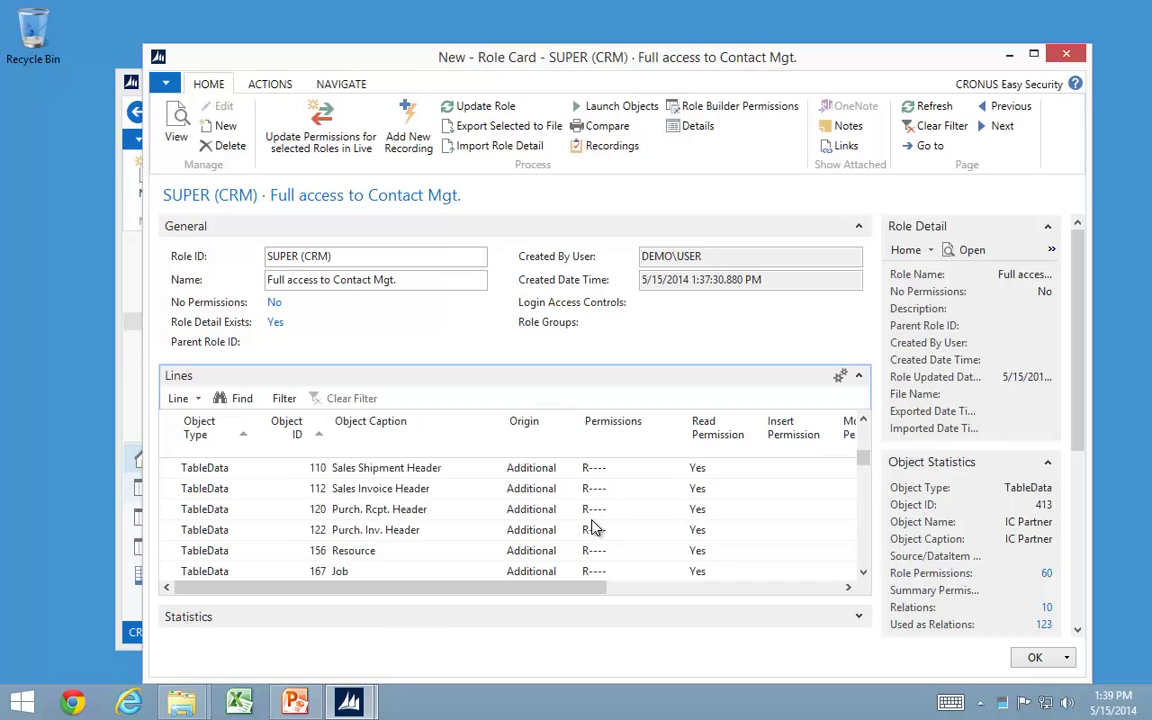
{"action": "scroll", "coordinate": [400, 510], "scroll_direction": "down", "scroll_amount": 1}
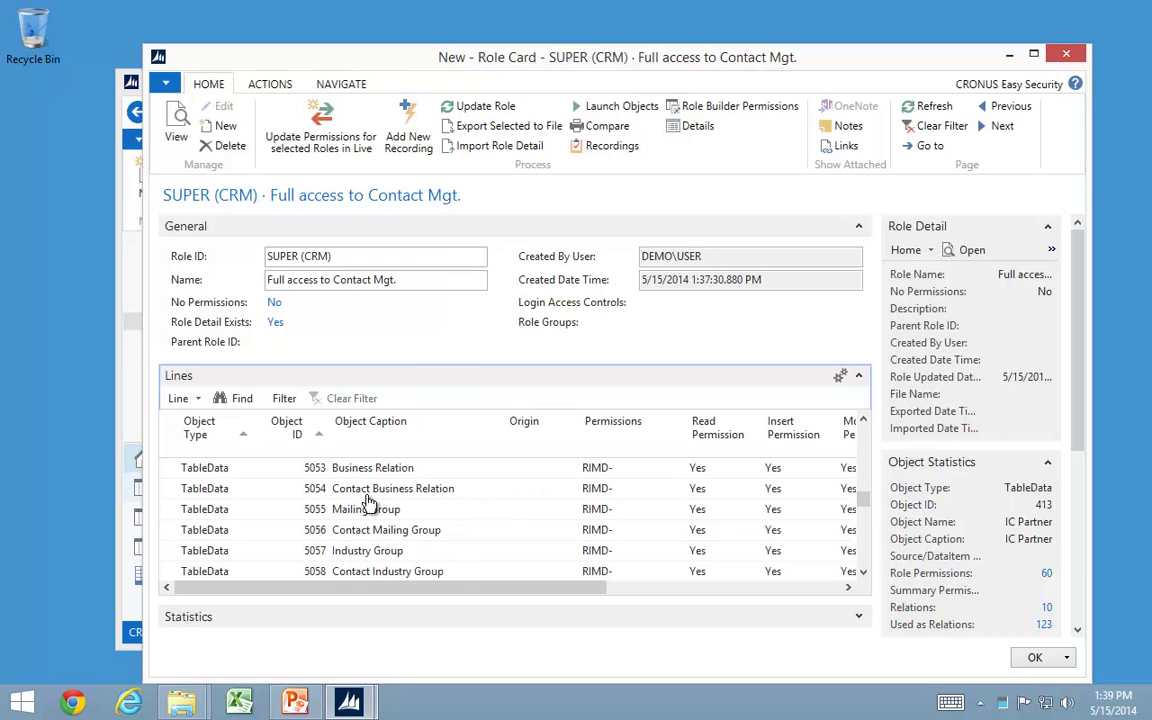
{"action": "scroll", "coordinate": [368, 506], "scroll_direction": "up", "scroll_amount": 2}
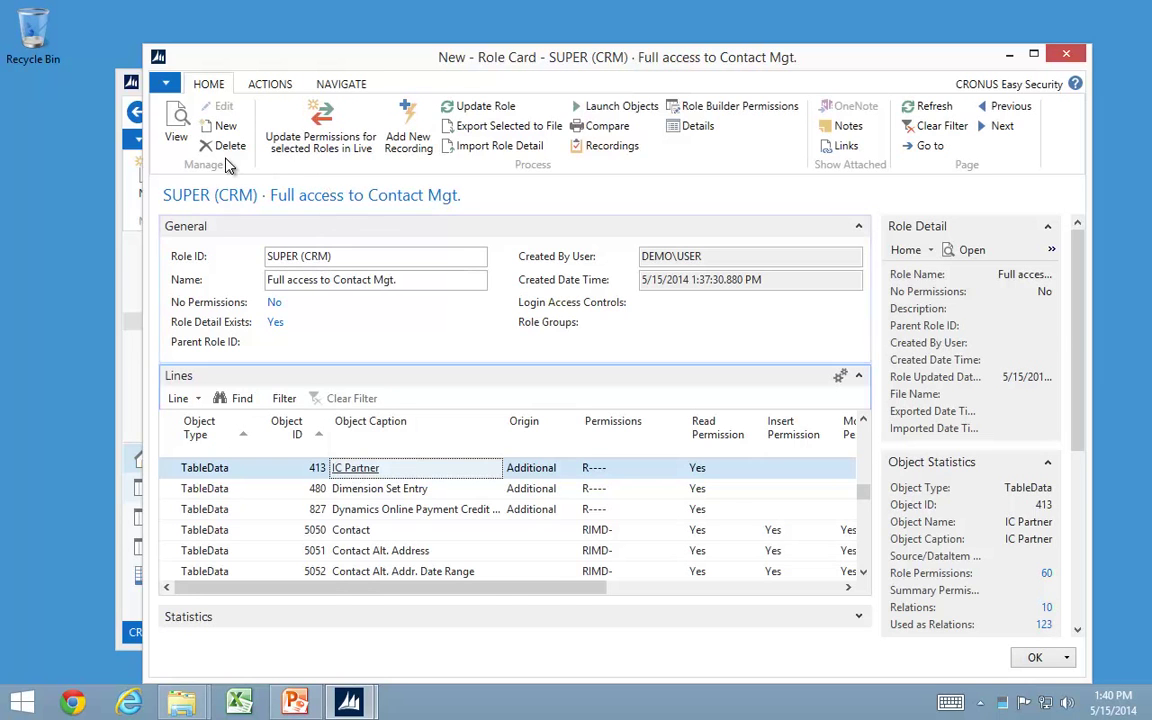
Step: Back on the Roles list, add a new role with Role ID SUPER (NO HR)
{"action": "key", "text": "Escape"}
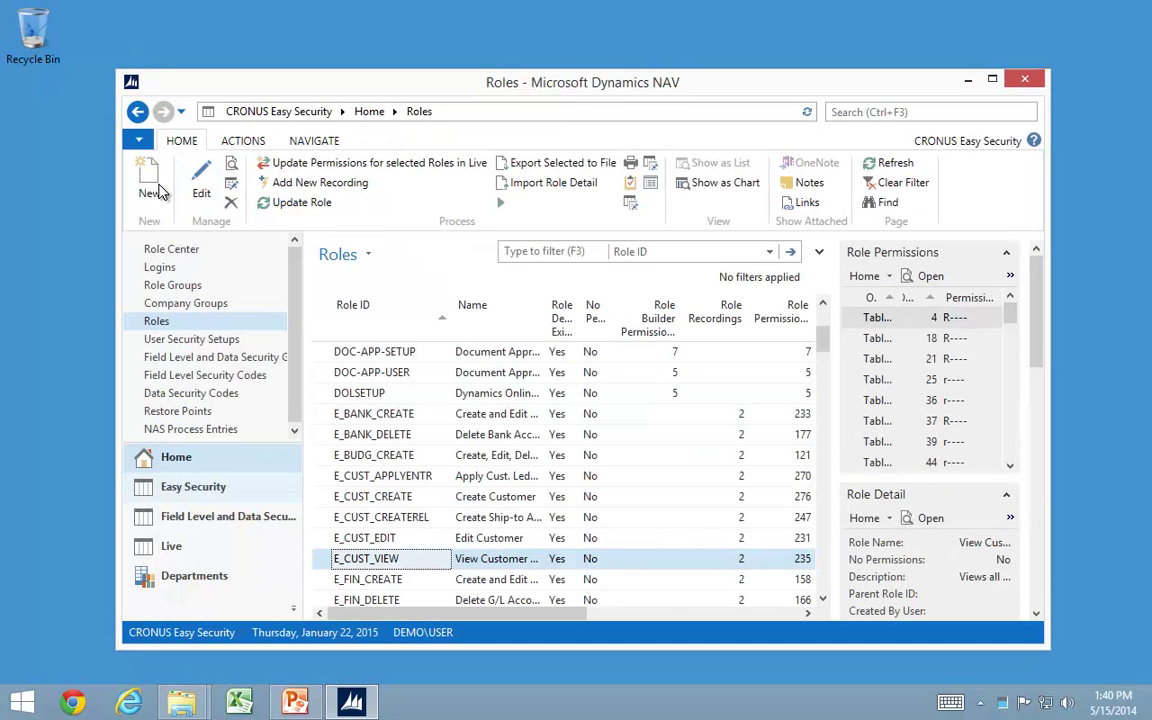
{"action": "left_click", "coordinate": [150, 188]}
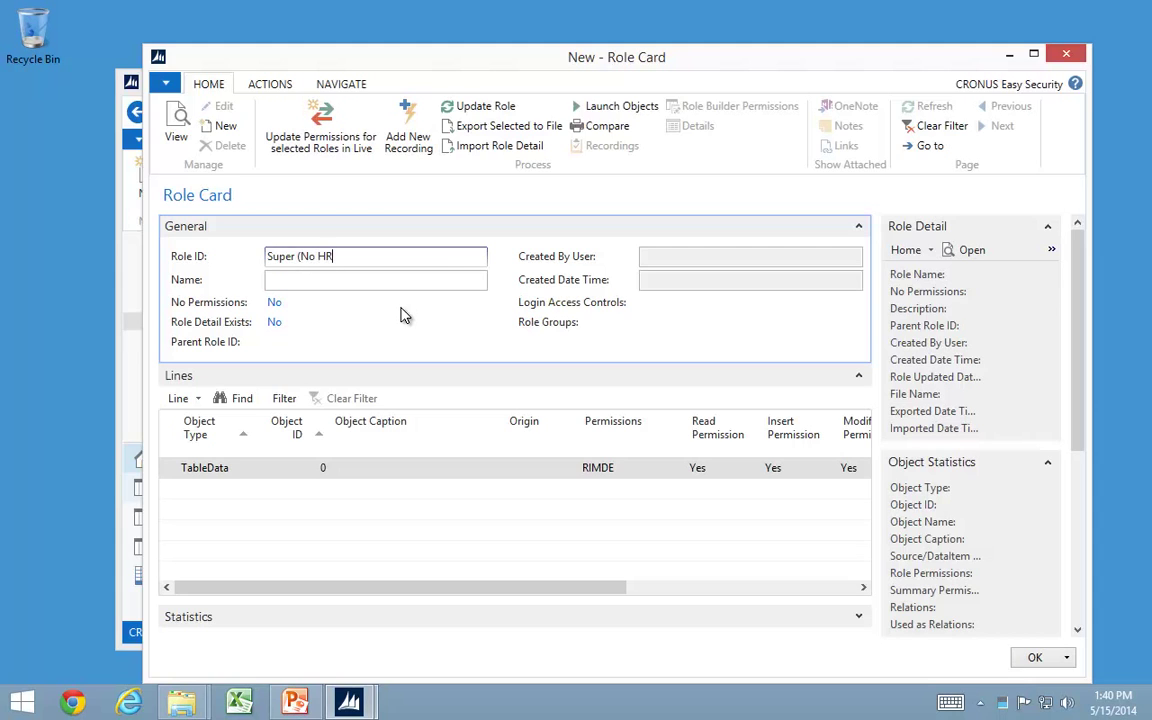
{"action": "key", "text": "Tab"}
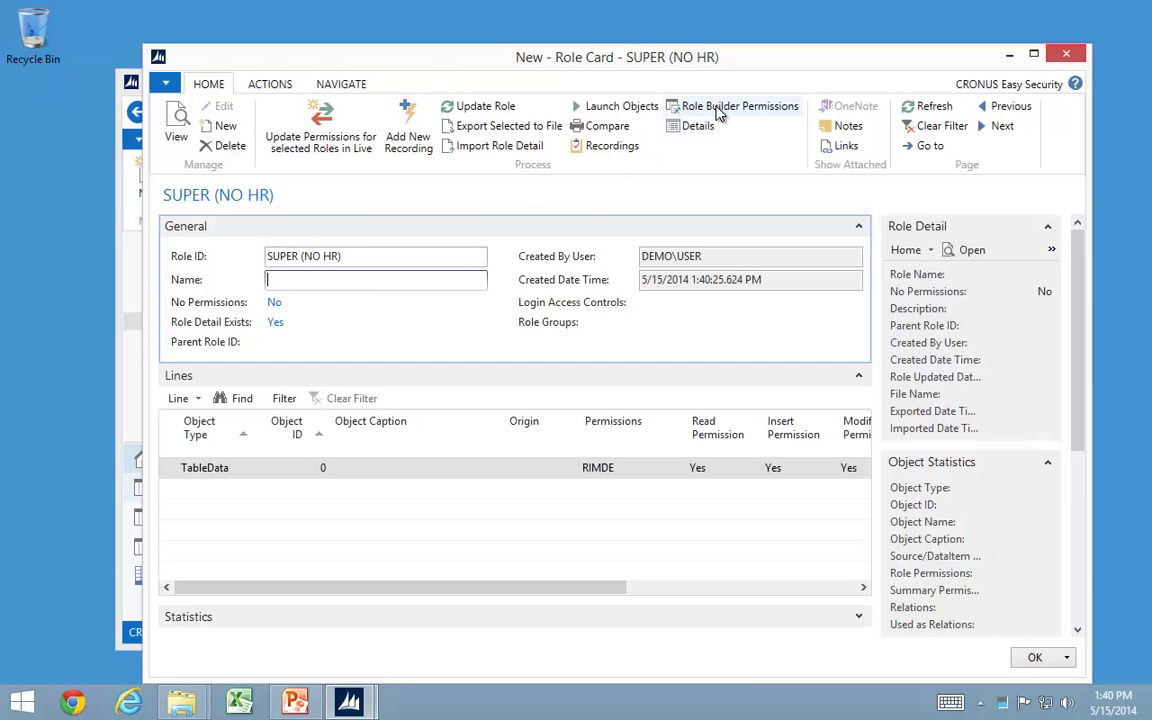
Step: Set the first builder line to TableData objects 1 through 5199 with Yes permissions
{"action": "left_click", "coordinate": [716, 113]}
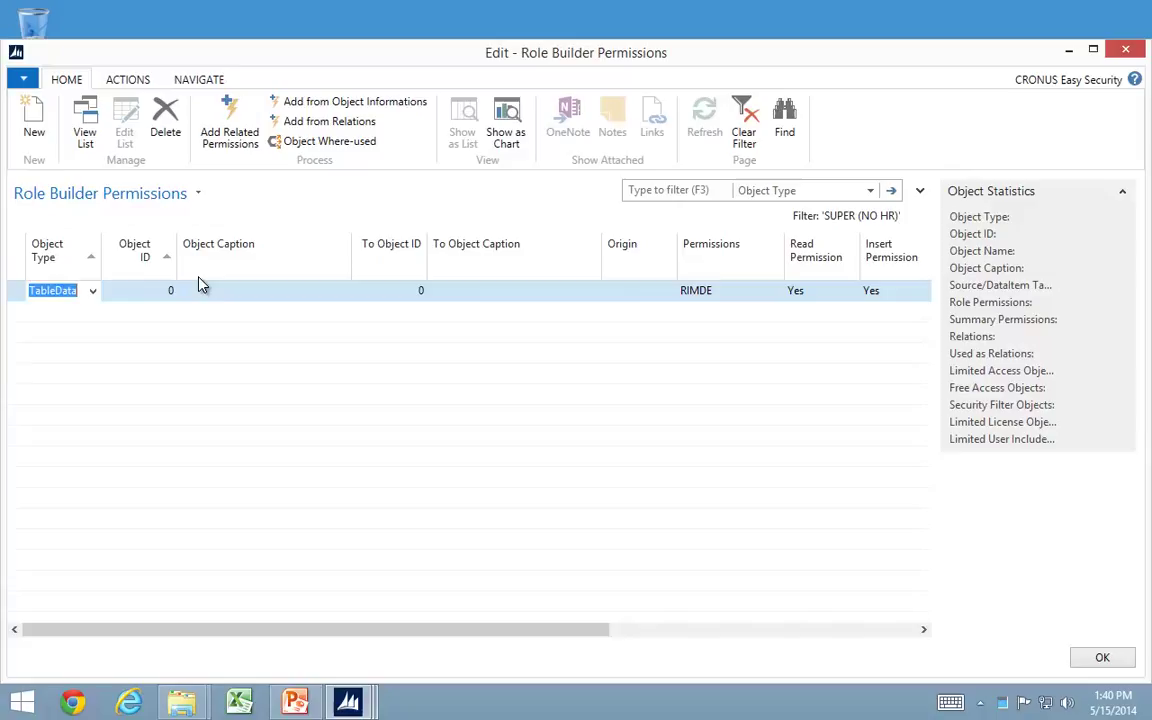
{"action": "key", "text": "Tab"}
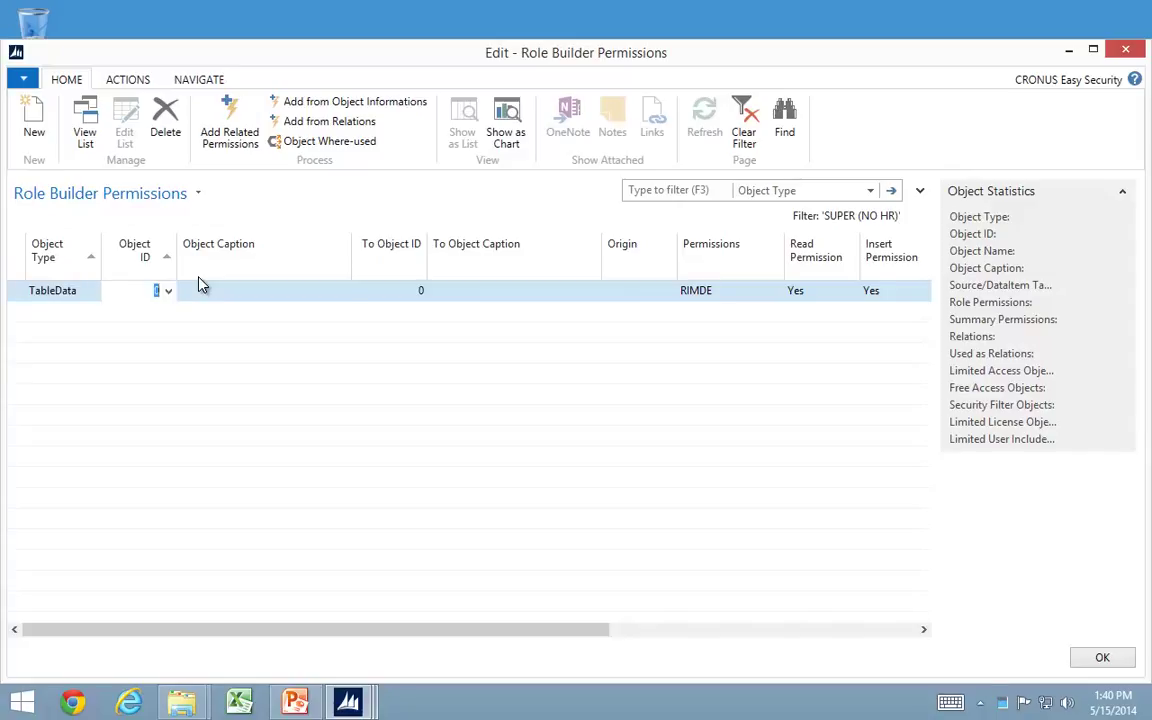
{"action": "type", "text": "1"}
{"action": "key", "text": "Tab"}
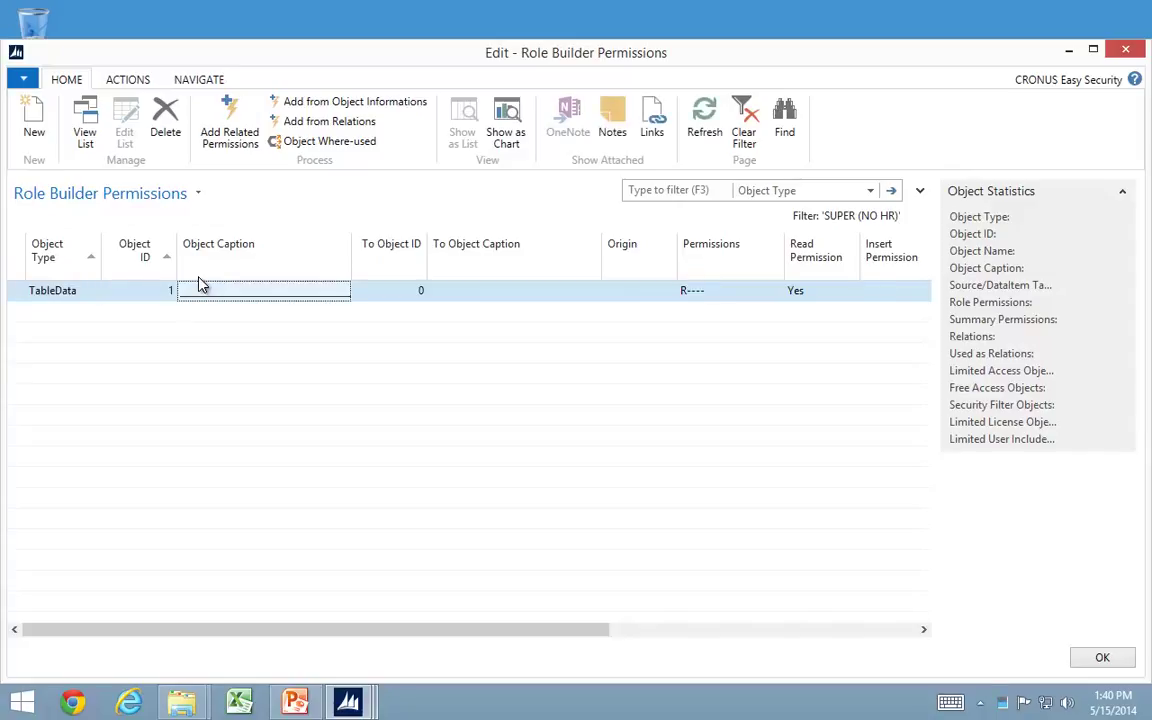
{"action": "key", "text": "shift+F4"}
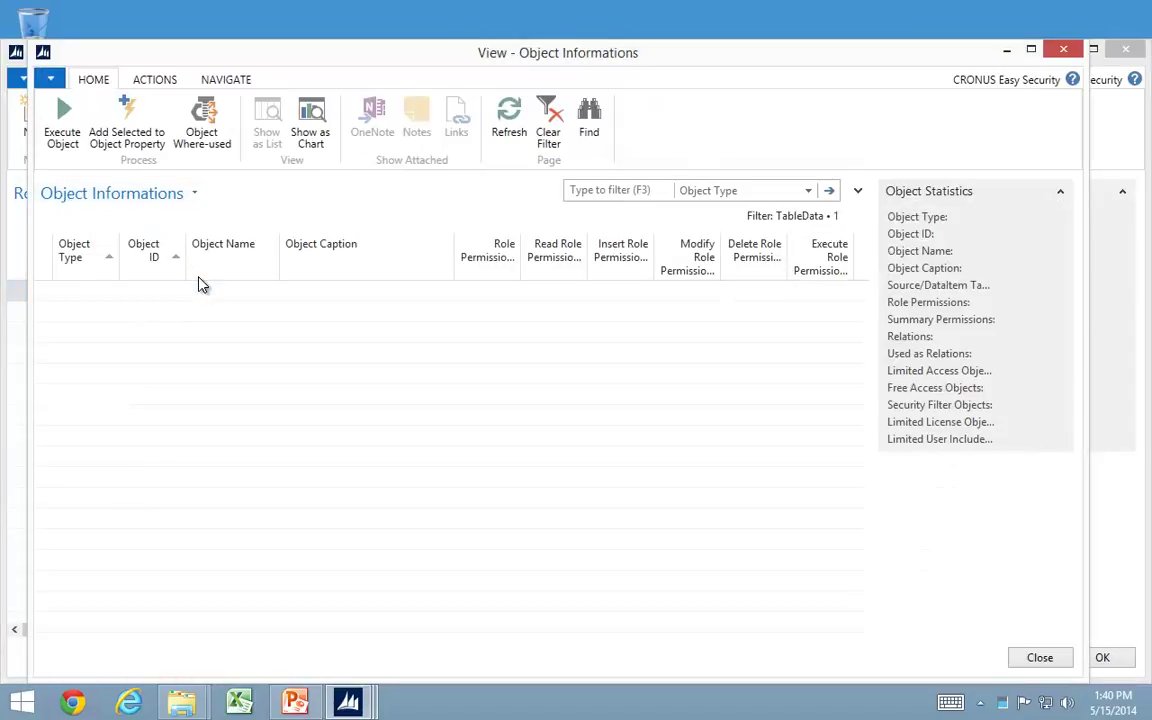
{"action": "key", "text": "Escape"}
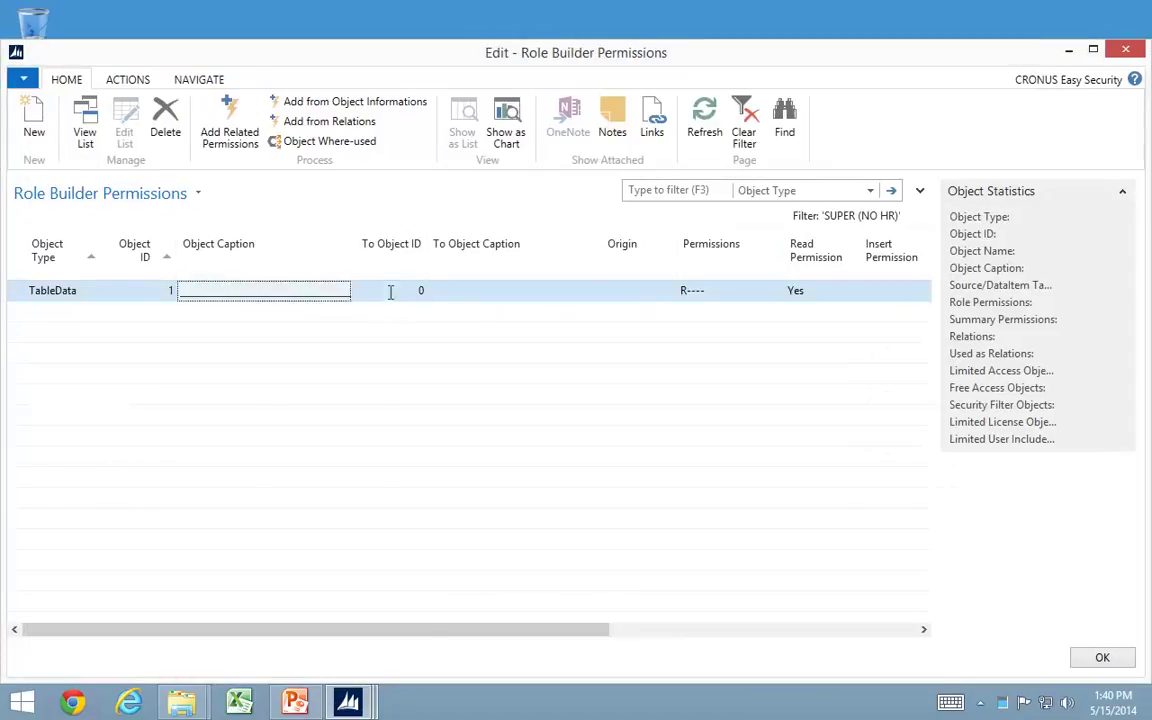
{"action": "left_click", "coordinate": [390, 291]}
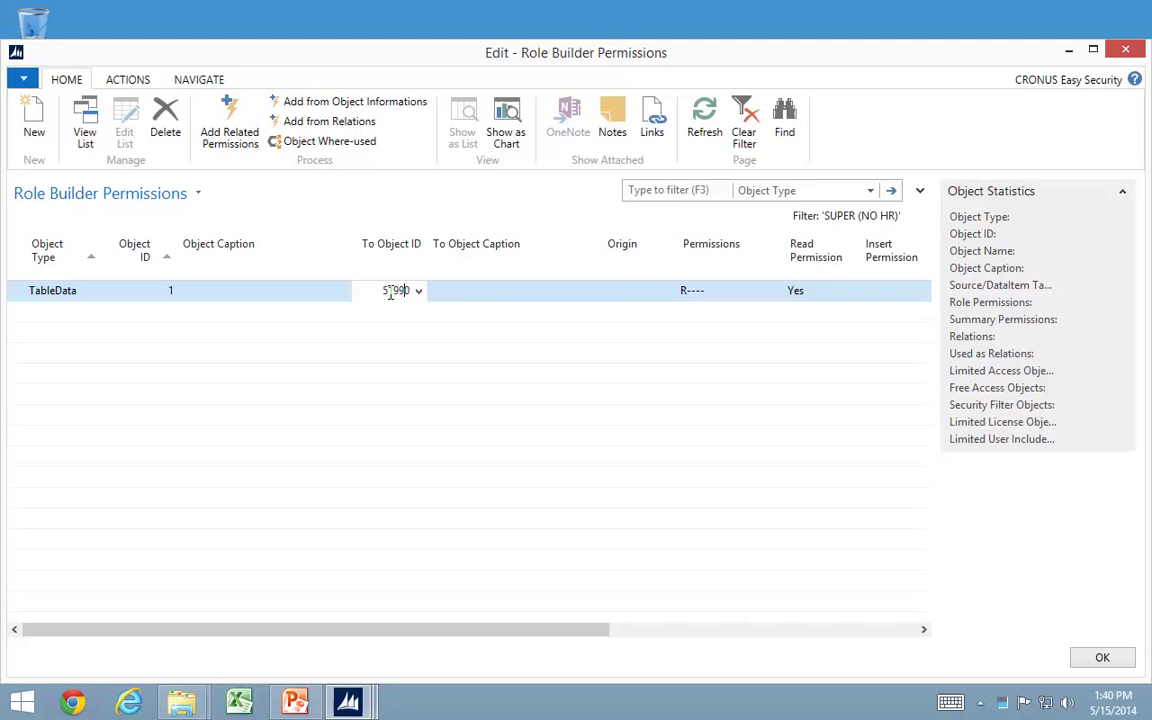
{"action": "type", "text": "5199"}
{"action": "key", "text": "Tab"}
{"action": "key", "text": "Tab"}
{"action": "key", "text": "Tab"}
{"action": "key", "text": "Tab"}
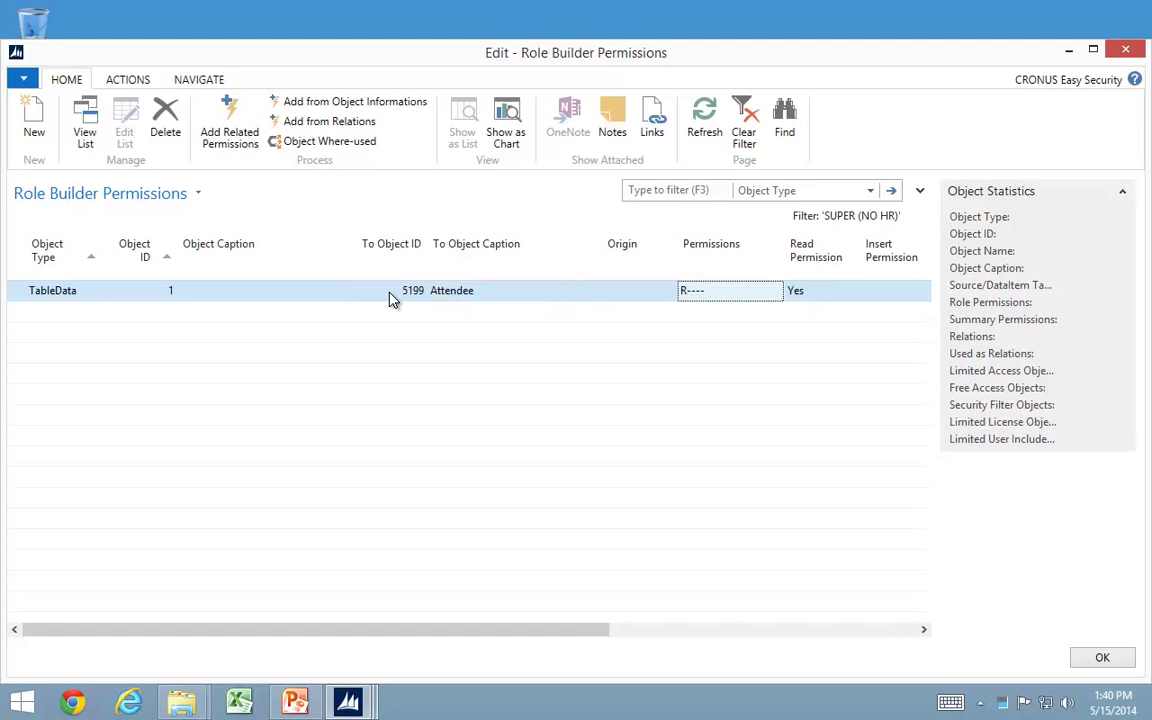
{"action": "type", "text": "y"}
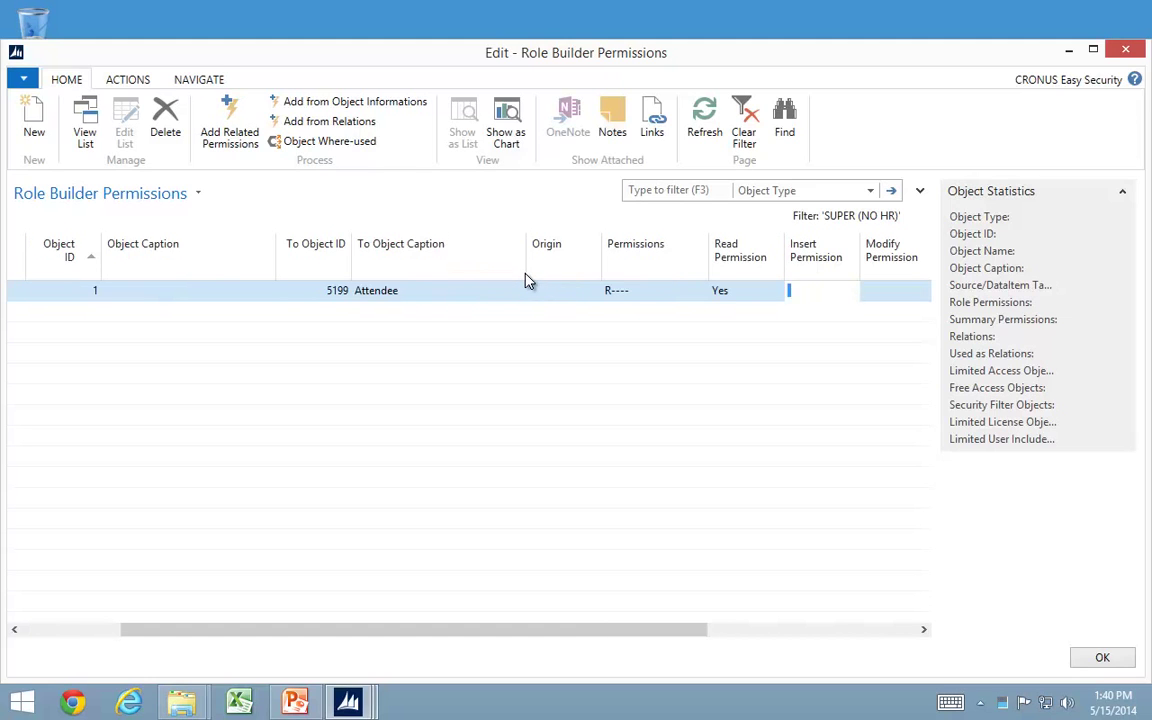
{"action": "key", "text": "Tab"}
{"action": "type", "text": "y"}
{"action": "key", "text": "Tab"}
{"action": "type", "text": "y"}
{"action": "key", "text": "Tab"}
{"action": "key", "text": "shift+Tab"}
{"action": "key", "text": "shift+Tab"}
{"action": "key", "text": "shift+Tab"}
{"action": "key", "text": "shift+Tab"}
{"action": "key", "text": "shift+Tab"}
{"action": "key", "text": "shift+Tab"}
{"action": "key", "text": "shift+Tab"}
{"action": "key", "text": "shift+Tab"}
{"action": "key", "text": "shift+Tab"}
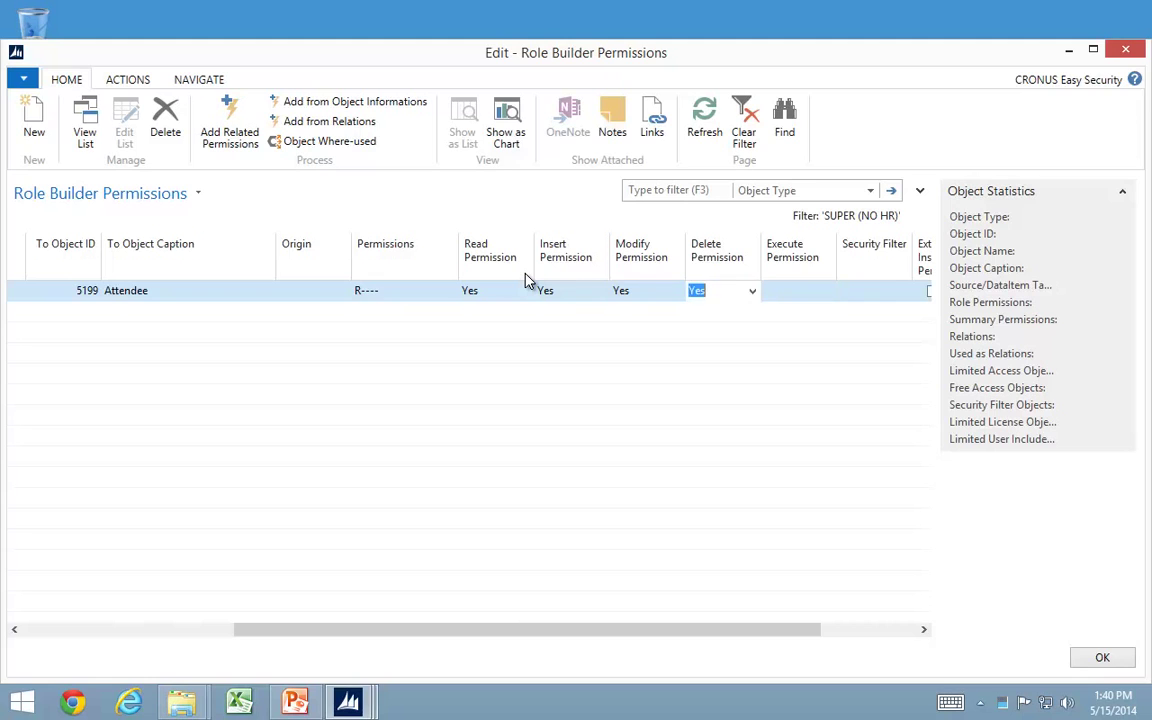
Step: Add a line for objects 5300 through 99999999 with RIMD rights, discard the blank line, and close
{"action": "key", "text": "Down"}
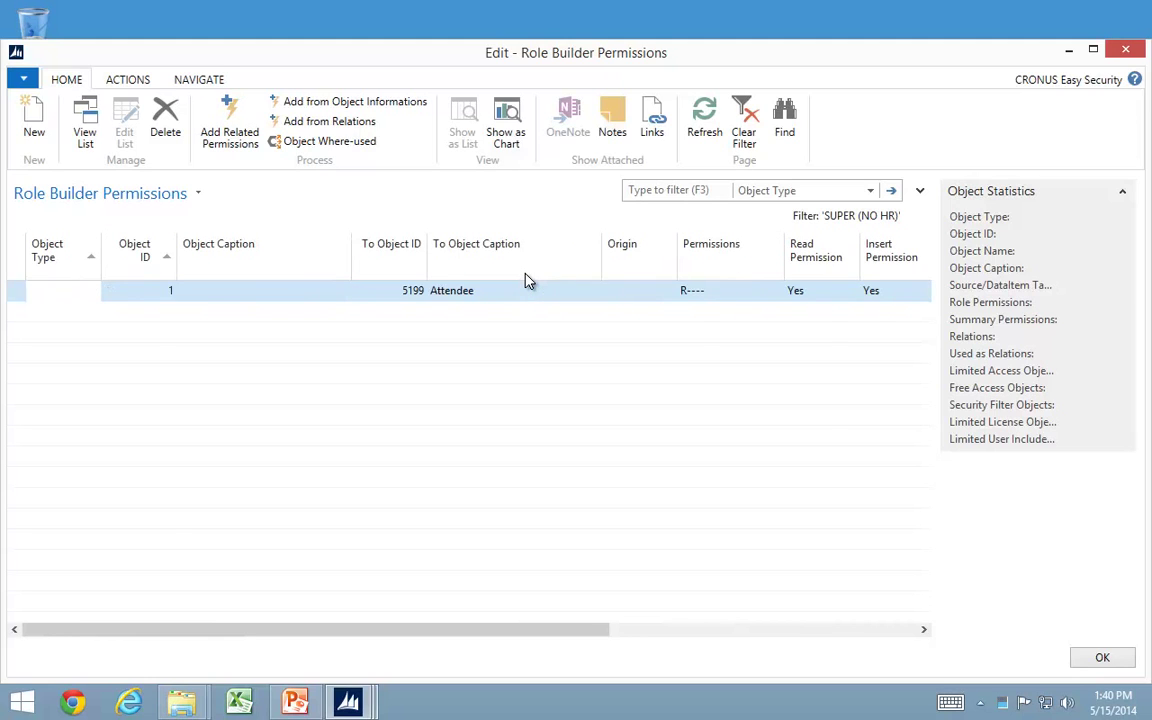
{"action": "key", "text": "Tab"}
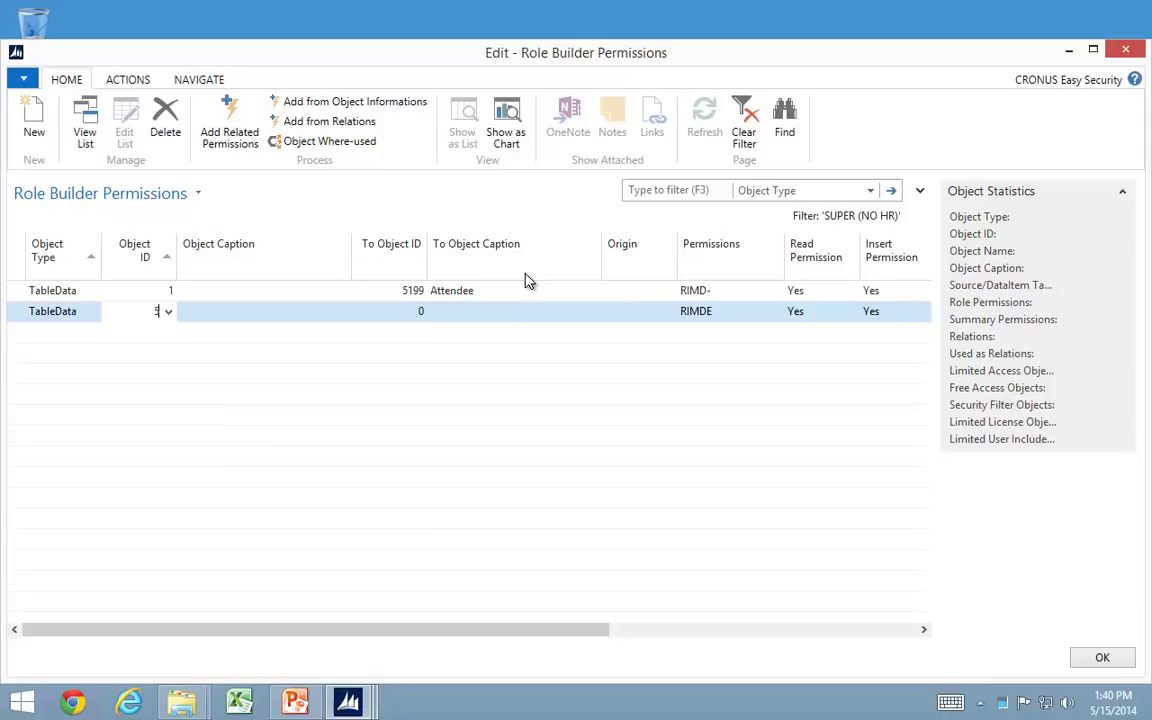
{"action": "type", "text": "51"}
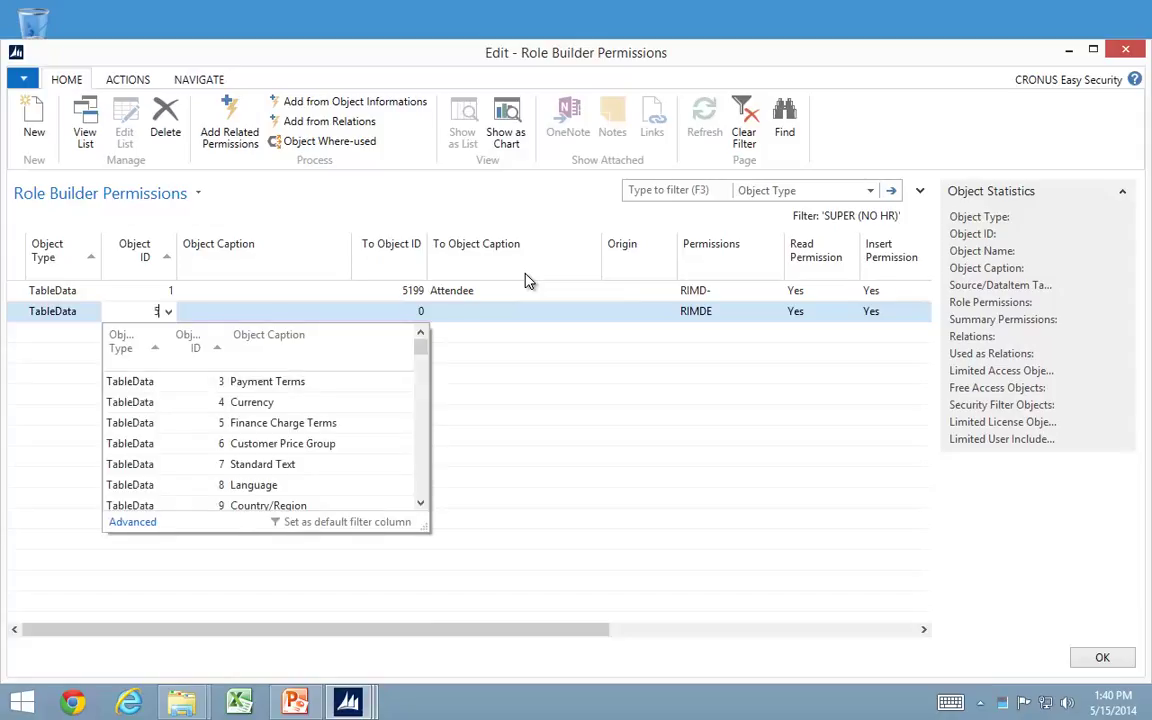
{"action": "type", "text": "300"}
{"action": "key", "text": "Tab"}
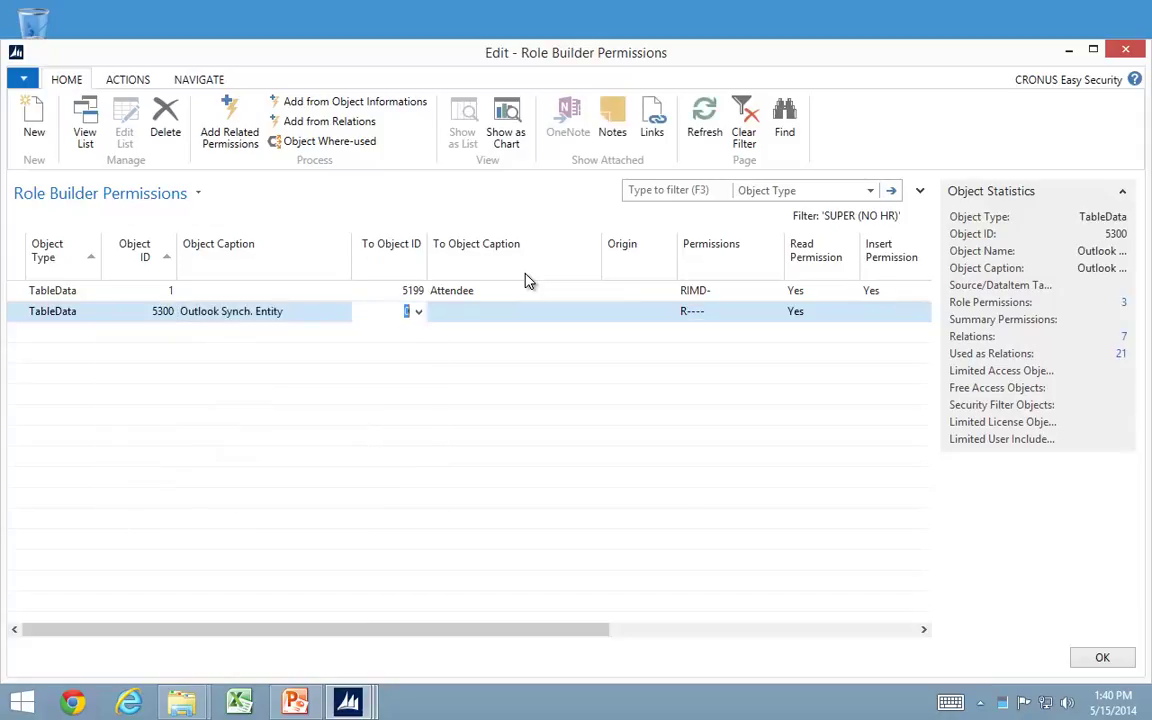
{"action": "type", "text": "9999"}
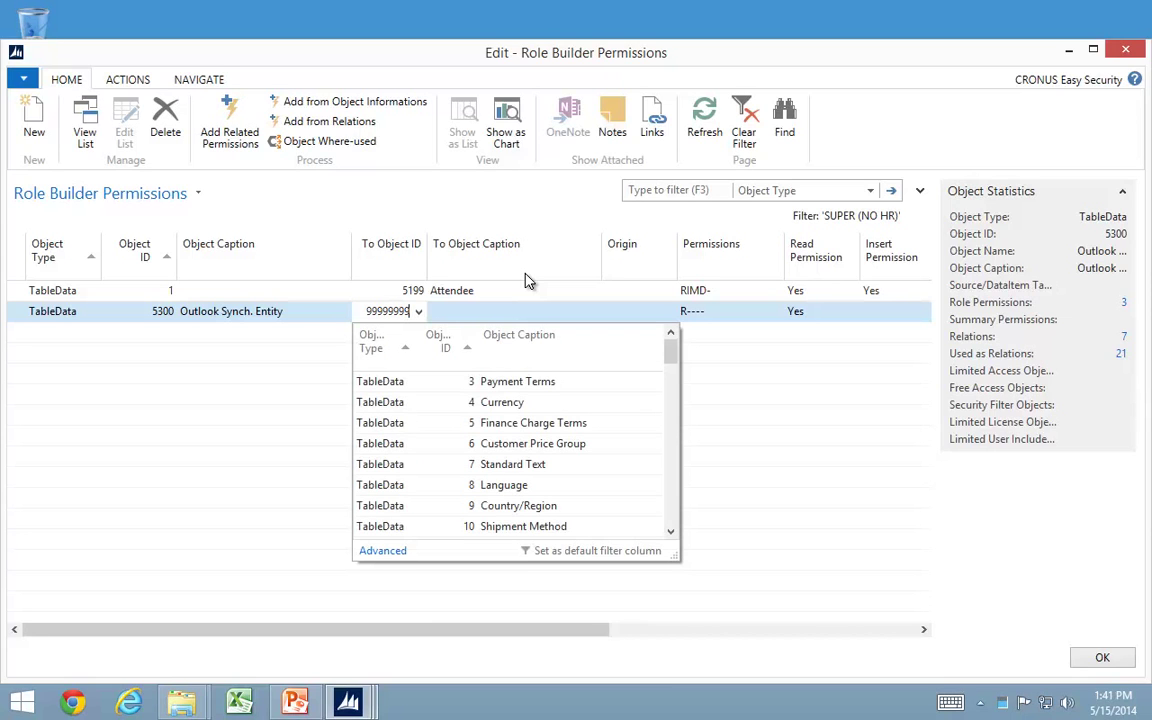
{"action": "type", "text": "9999"}
{"action": "key", "text": "Tab"}
{"action": "key", "text": "Tab"}
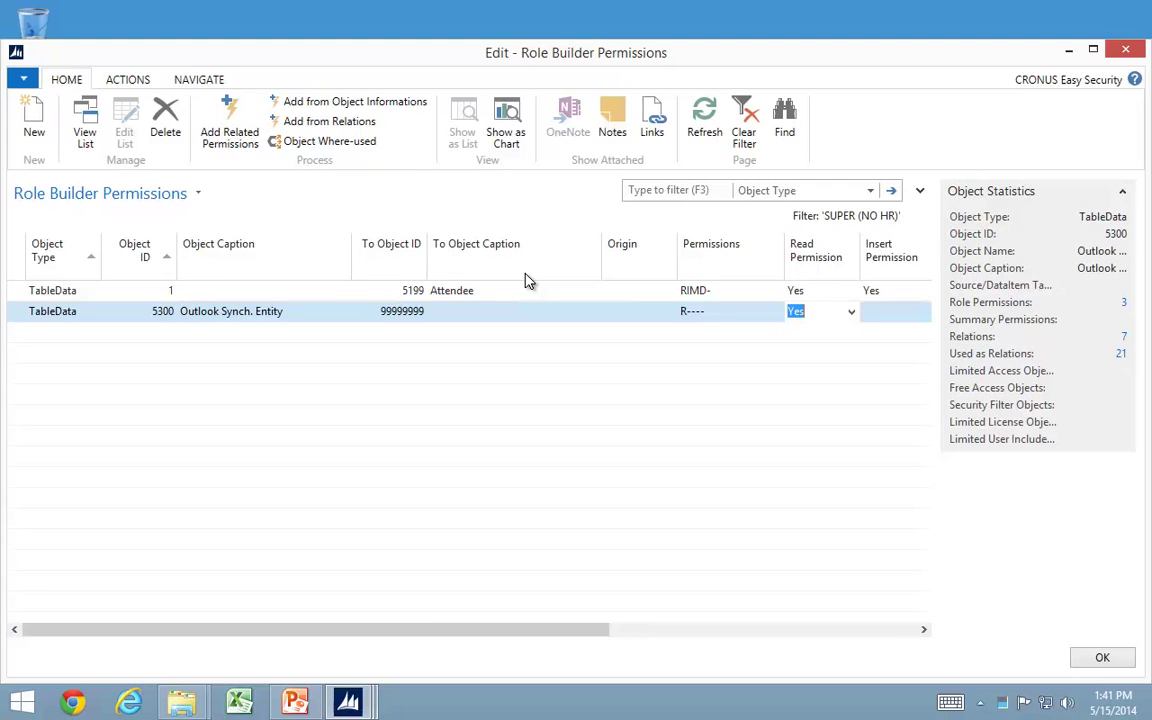
{"action": "key", "text": "Tab"}
{"action": "type", "text": "y"}
{"action": "key", "text": "Tab"}
{"action": "type", "text": "y"}
{"action": "key", "text": "Tab"}
{"action": "type", "text": "y"}
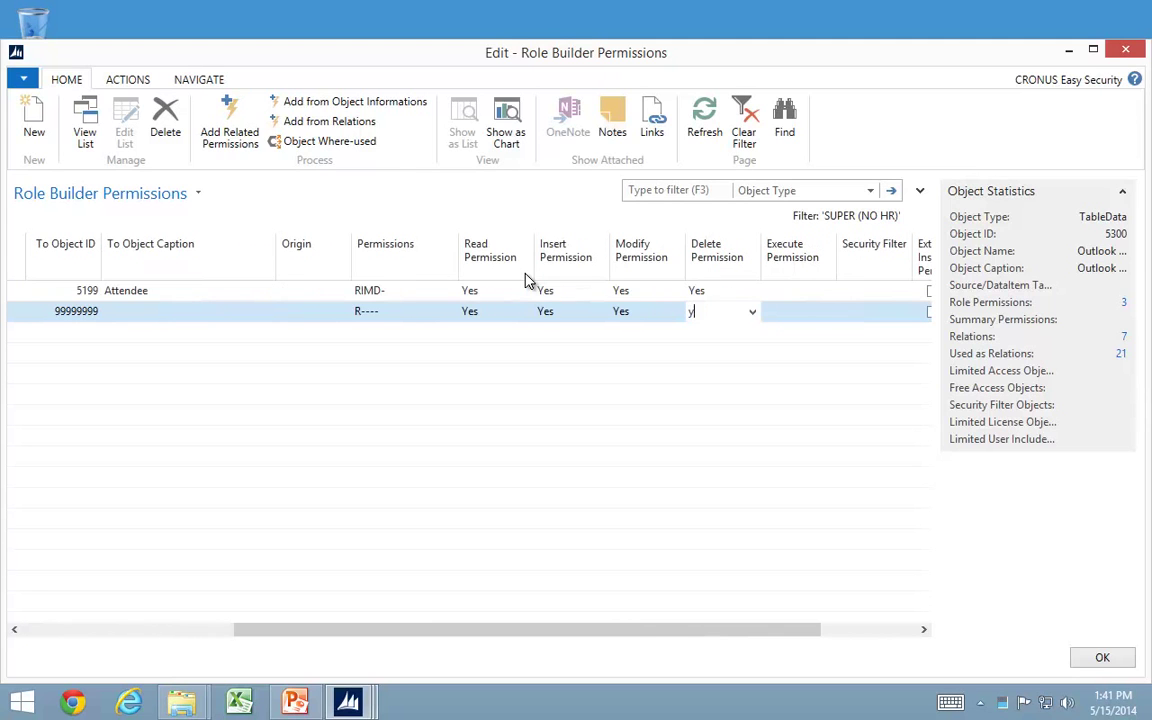
{"action": "key", "text": "Up"}
{"action": "key", "text": "shift+Tab"}
{"action": "key", "text": "shift+Tab"}
{"action": "key", "text": "shift+Tab"}
{"action": "key", "text": "shift+Tab"}
{"action": "key", "text": "shift+Tab"}
{"action": "key", "text": "shift+Tab"}
{"action": "key", "text": "shift+Tab"}
{"action": "key", "text": "shift+Tab"}
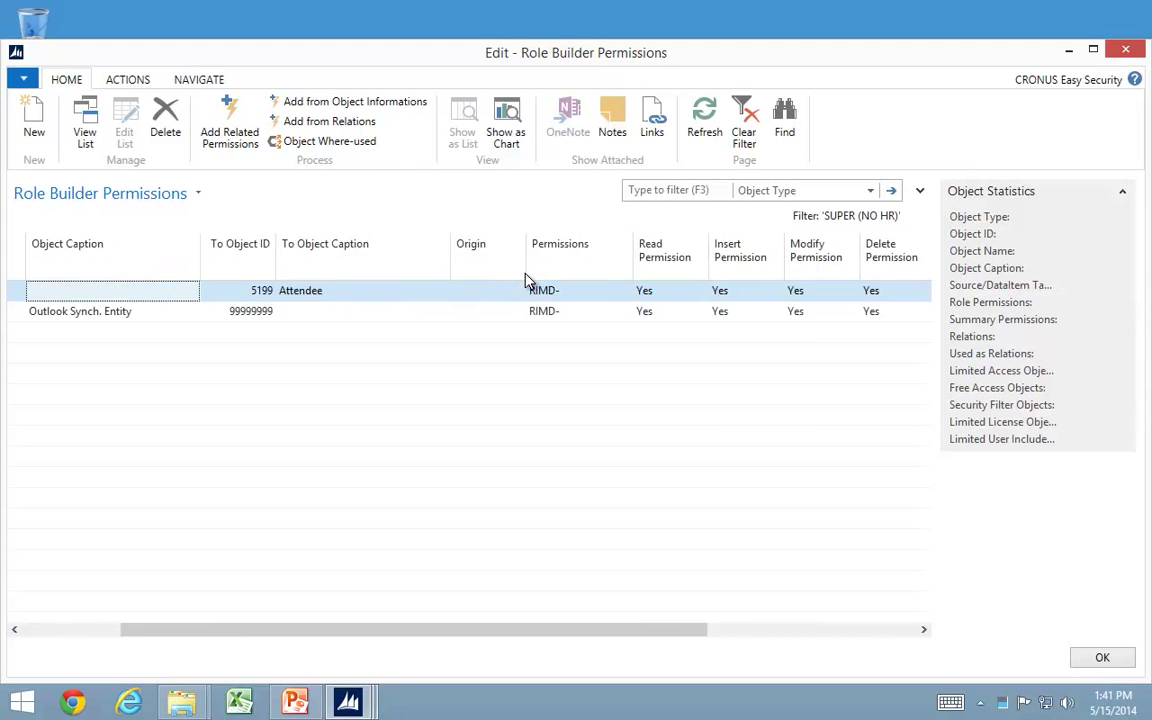
{"action": "key", "text": "Down"}
{"action": "key", "text": "Down"}
{"action": "key", "text": "Up"}
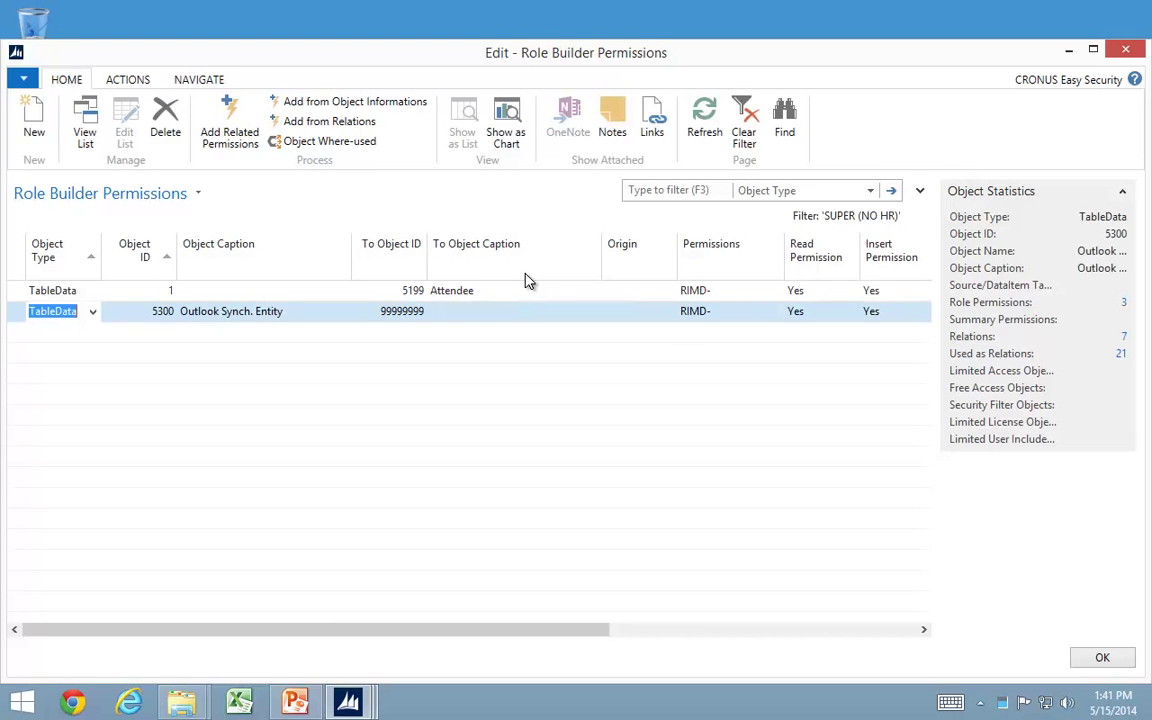
{"action": "key", "text": "Escape"}
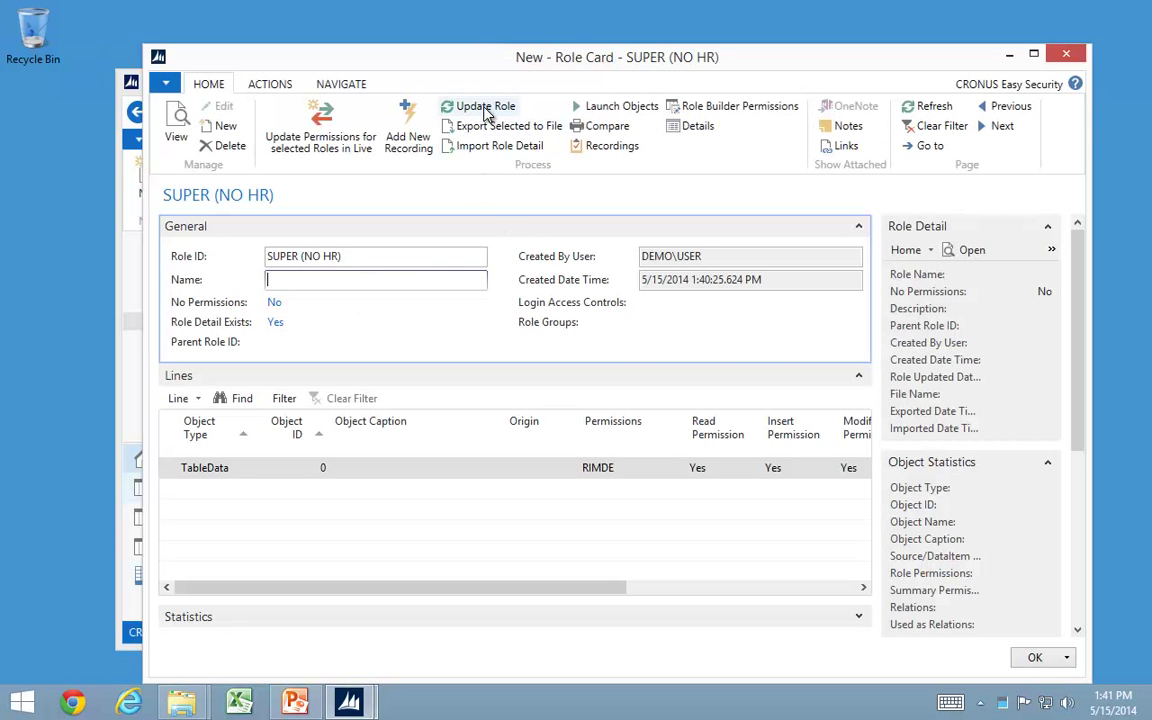
Step: Update the role to insert 980 permissions, review lines skipping 5200–5299, and close the card
{"action": "left_click", "coordinate": [485, 108]}
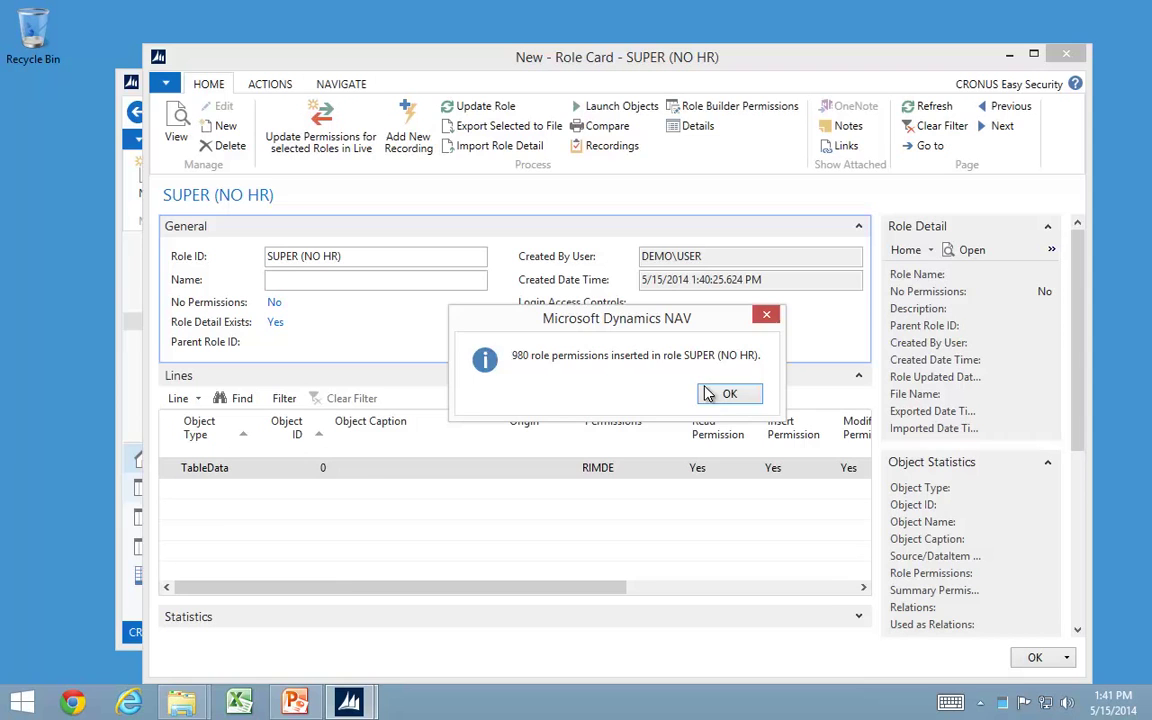
{"action": "left_click", "coordinate": [726, 396]}
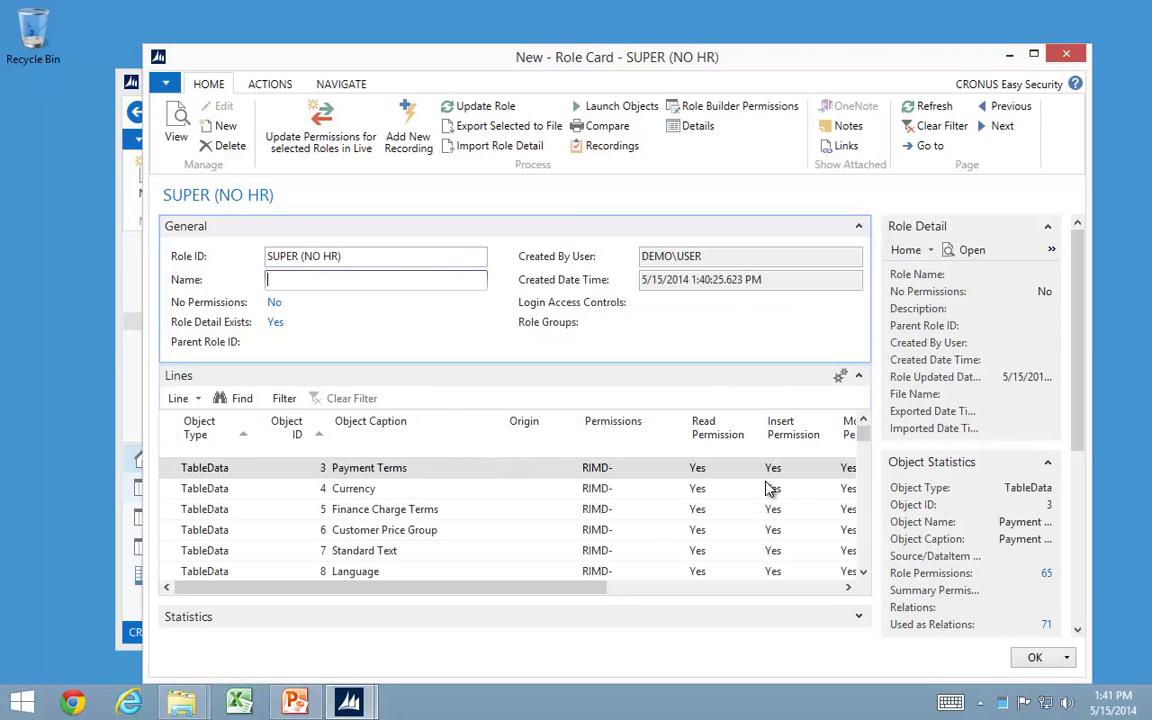
{"action": "left_click_drag", "start_coordinate": [863, 445], "coordinate": [355, 537]}
{"action": "scroll", "coordinate": [355, 535], "scroll_direction": "down", "scroll_amount": 13}
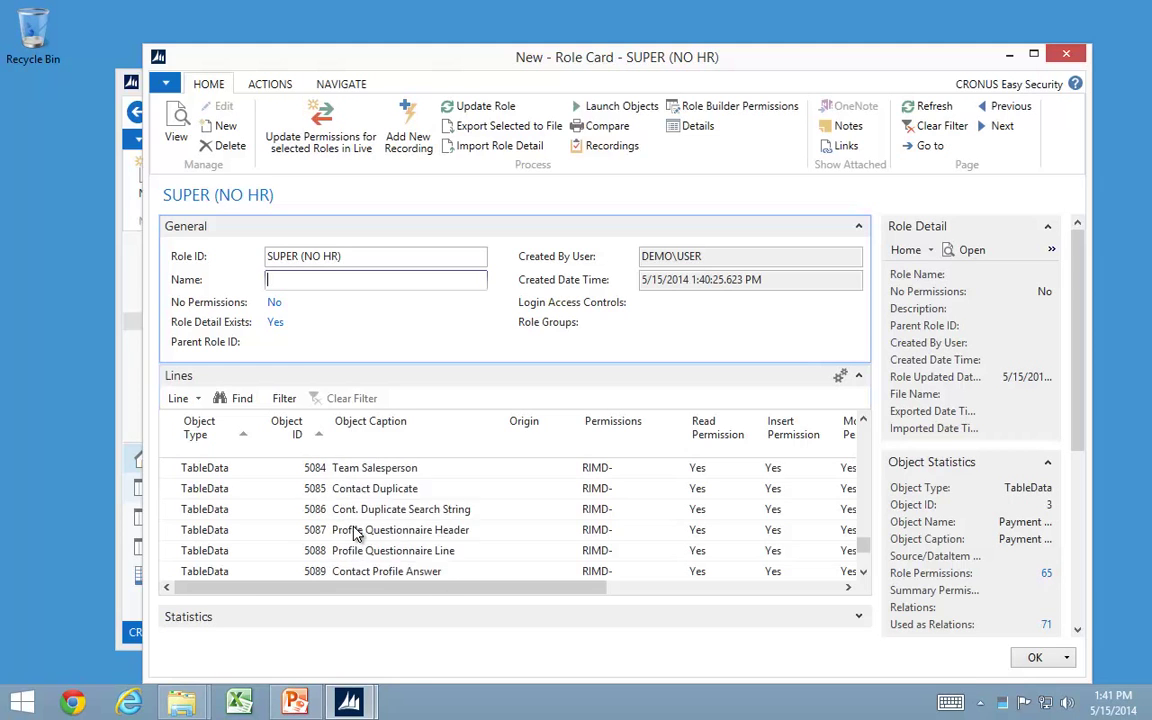
{"action": "scroll", "coordinate": [352, 534], "scroll_direction": "down", "scroll_amount": 4}
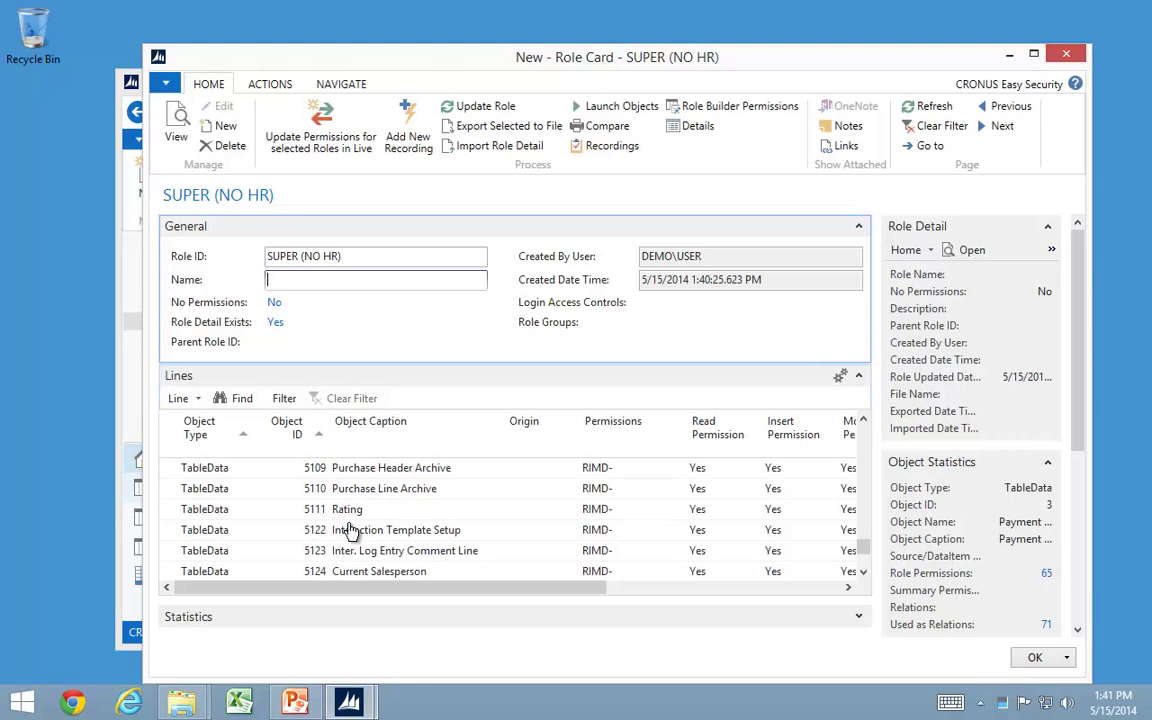
{"action": "scroll", "coordinate": [350, 530], "scroll_direction": "down", "scroll_amount": 6}
{"action": "scroll", "coordinate": [345, 527], "scroll_direction": "up", "scroll_amount": 2}
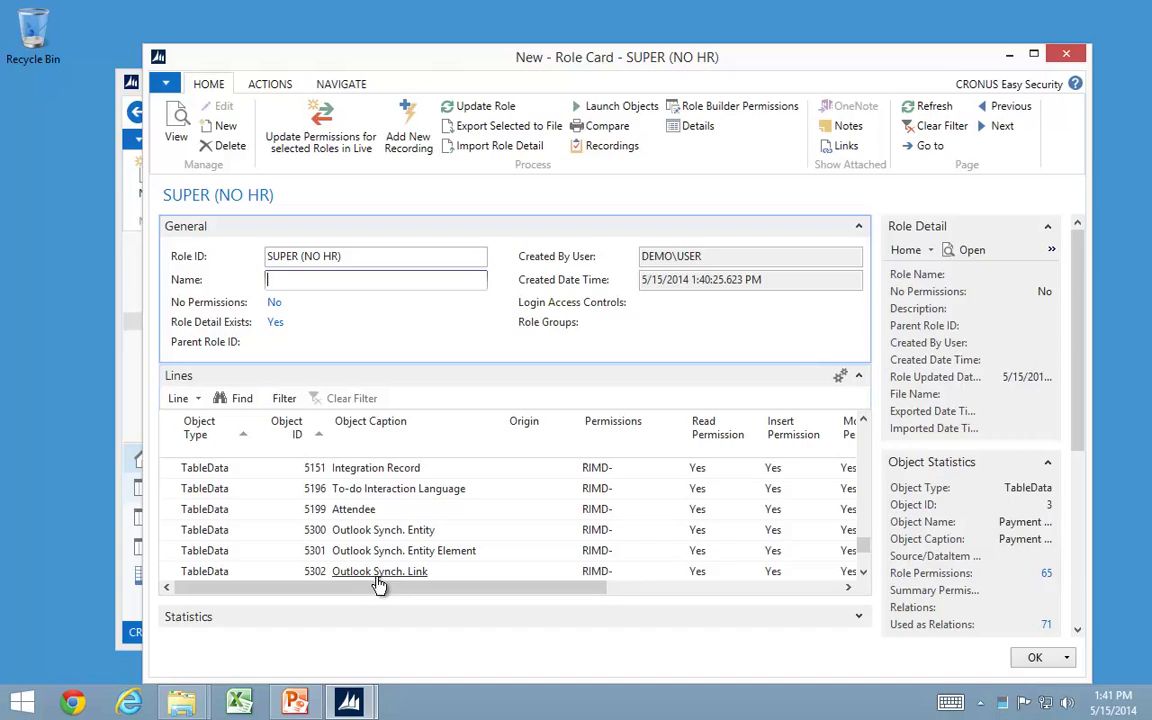
{"action": "key", "text": "Escape"}
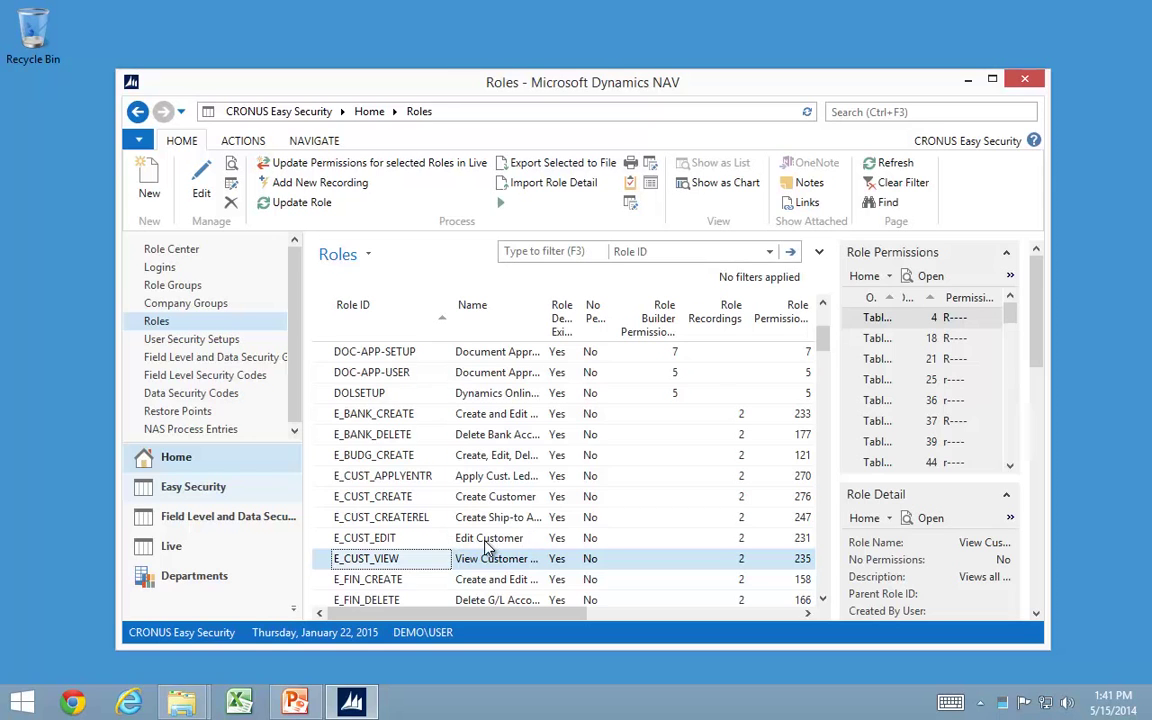
Step: Locate E_PD_RECEIVE in the Roles list and open its 2 role recordings
{"action": "scroll", "coordinate": [487, 547], "scroll_direction": "down", "scroll_amount": 5}
{"action": "scroll", "coordinate": [437, 572], "scroll_direction": "down", "scroll_amount": 12}
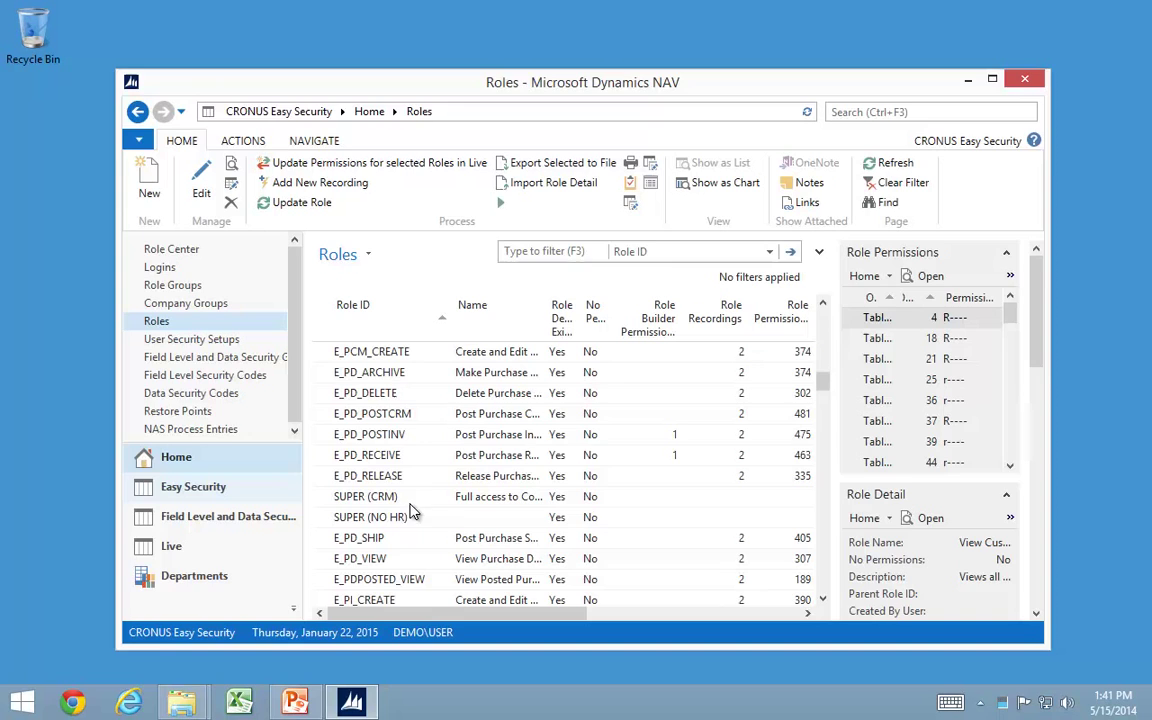
{"action": "left_click", "coordinate": [372, 460]}
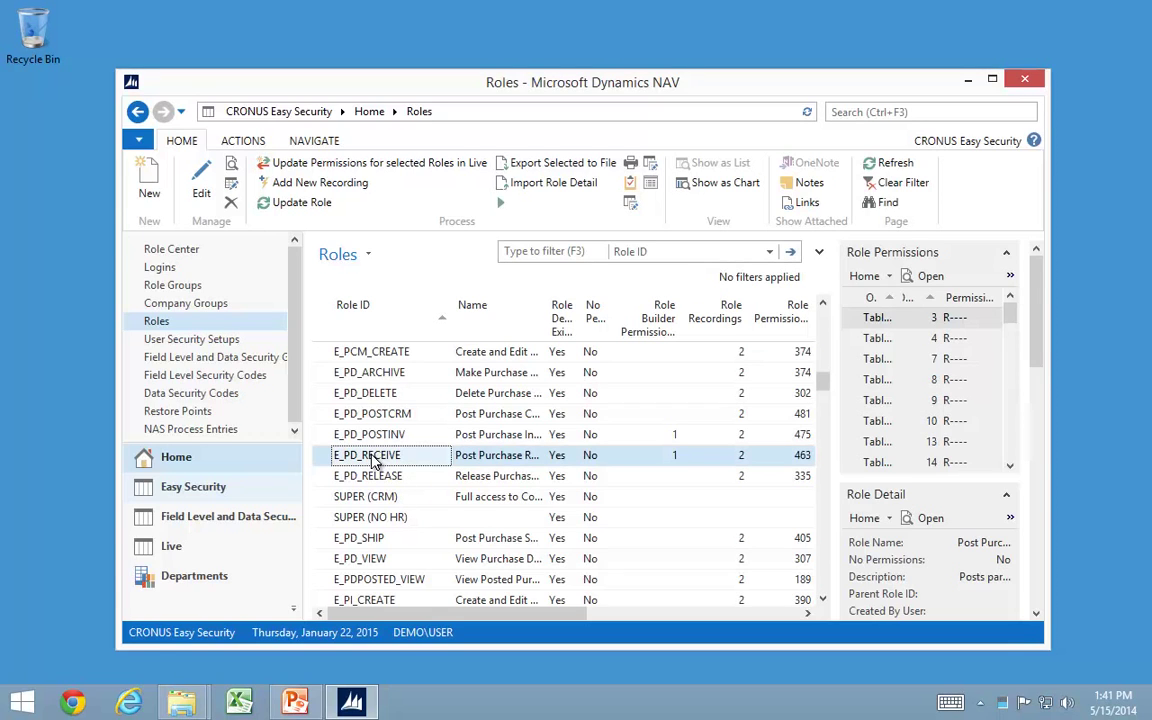
{"action": "left_click", "coordinate": [745, 460]}
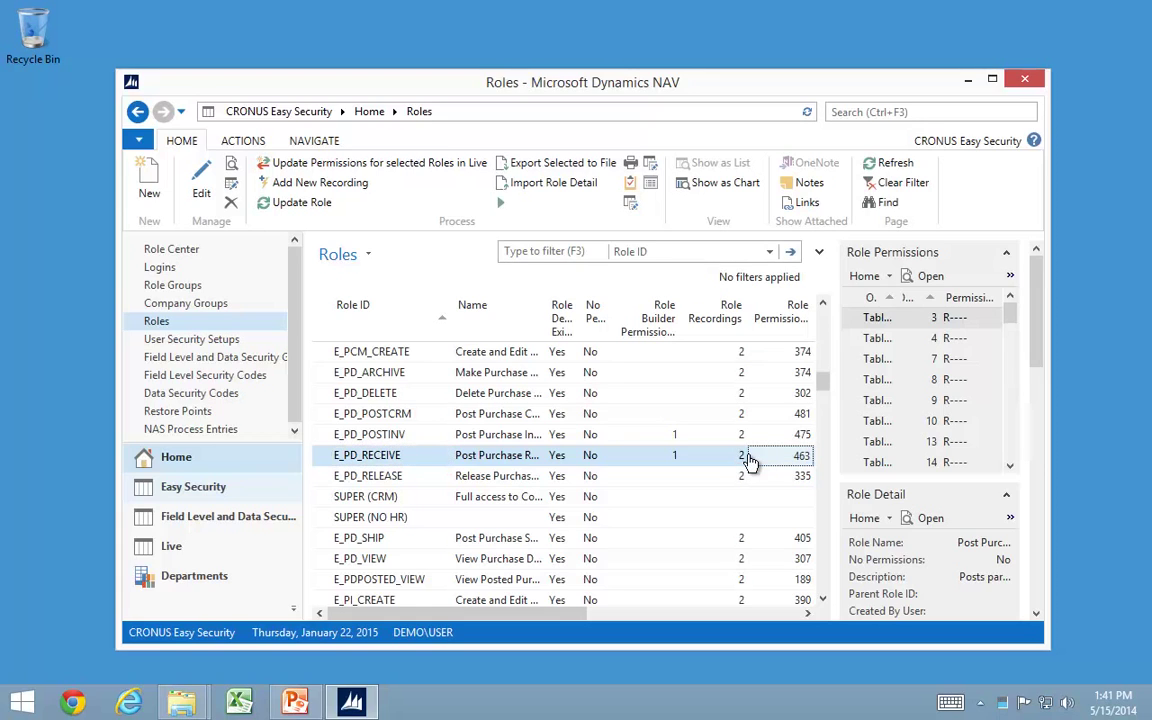
{"action": "left_click", "coordinate": [743, 458]}
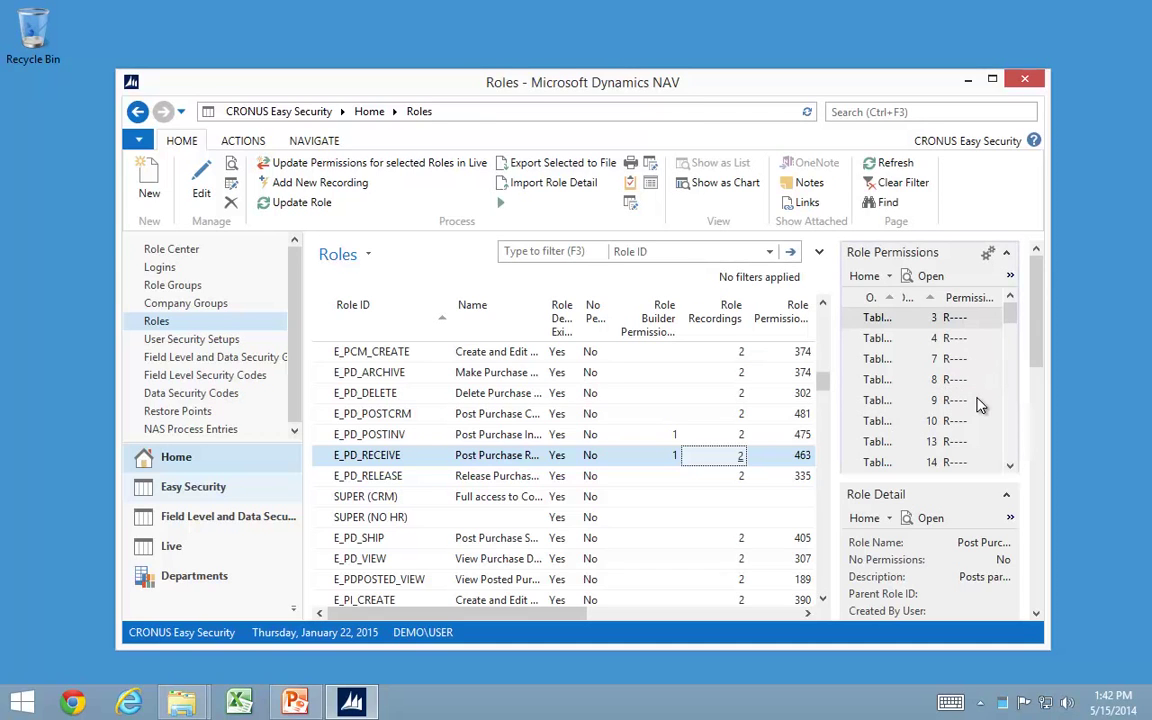
{"action": "scroll", "coordinate": [1015, 435], "scroll_direction": "down", "scroll_amount": 3}
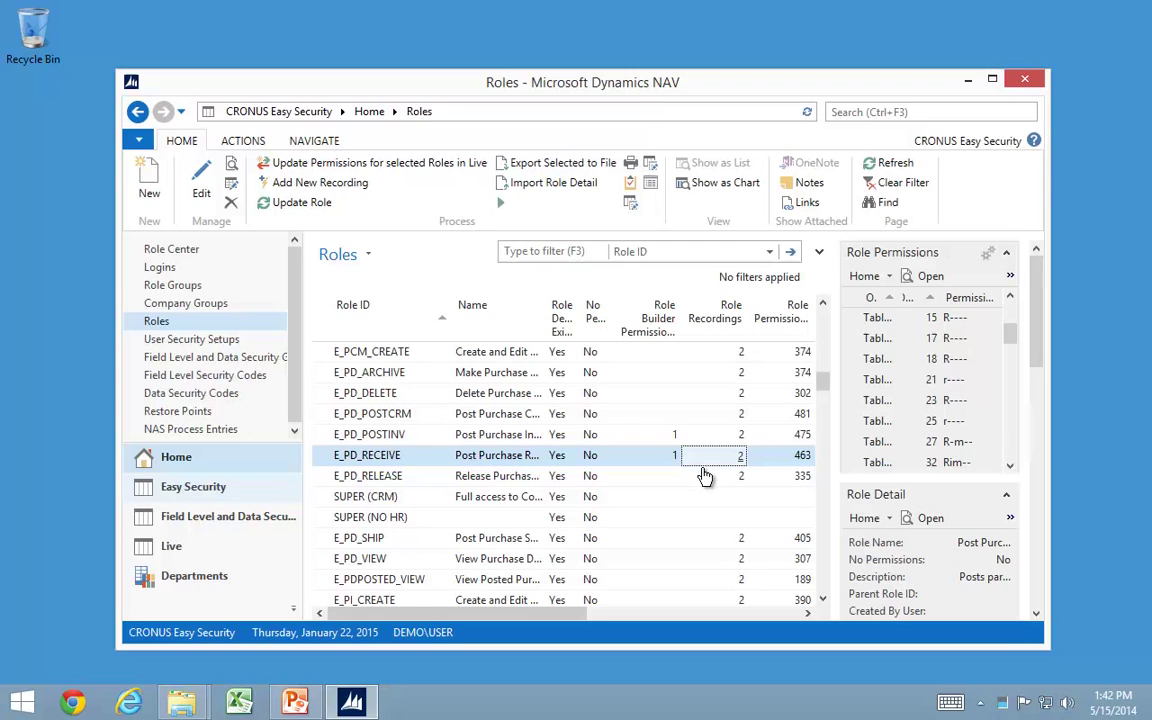
{"action": "left_click", "coordinate": [675, 459]}
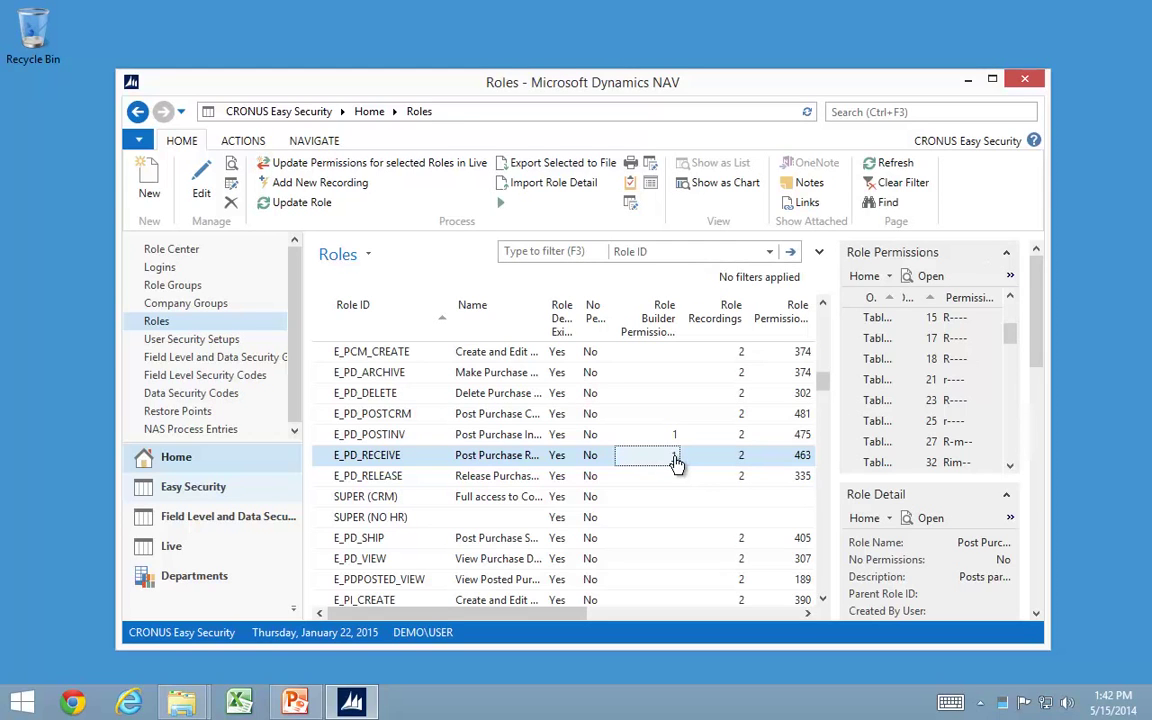
{"action": "left_click", "coordinate": [744, 462]}
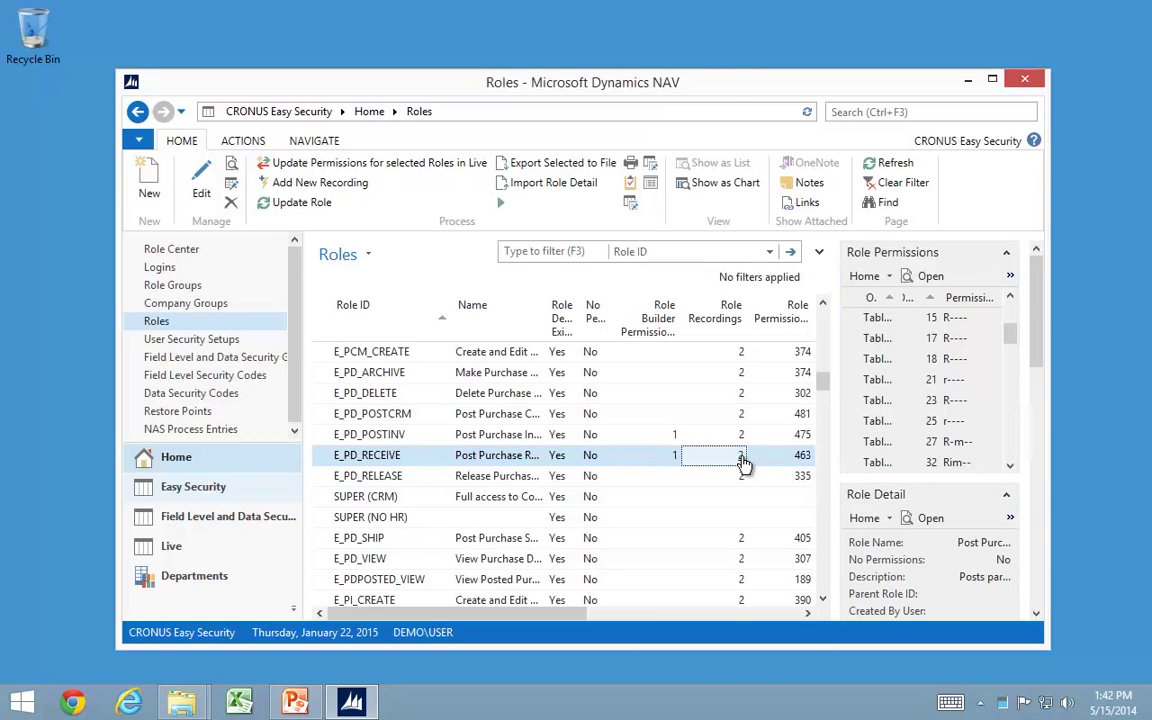
{"action": "left_click", "coordinate": [744, 462]}
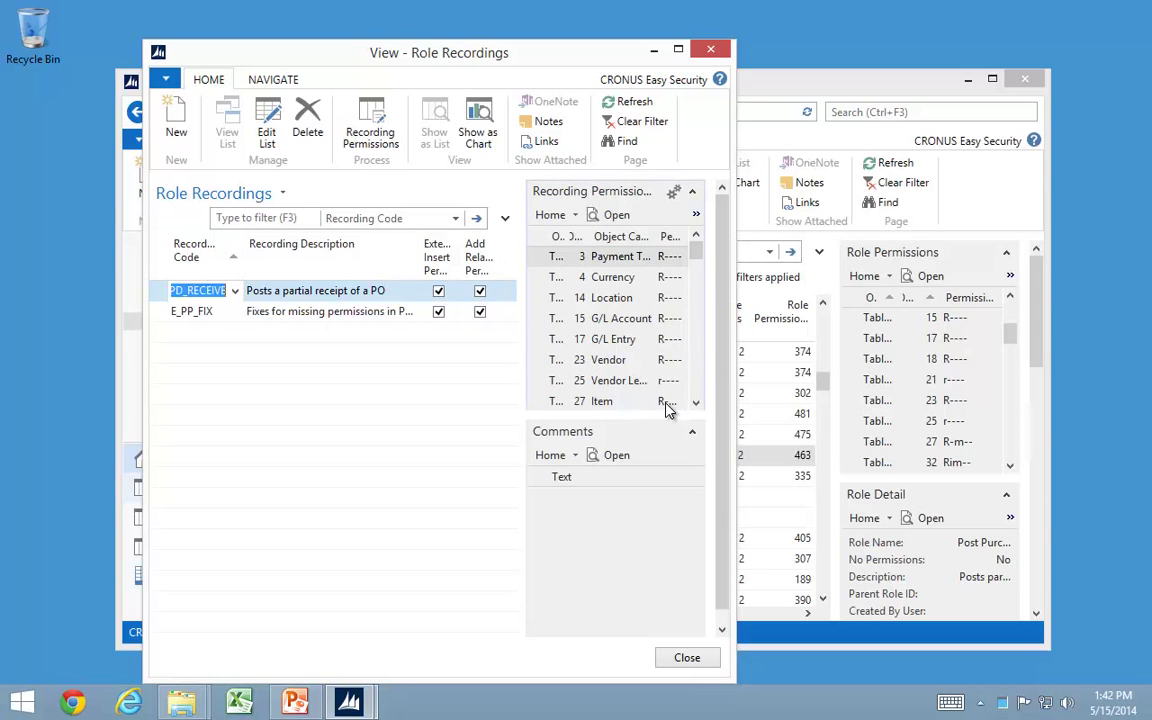
Step: Widen the recordings window and permissions pane to inspect table 27 Item, then close it
{"action": "scroll", "coordinate": [694, 404], "scroll_direction": "down", "scroll_amount": 3}
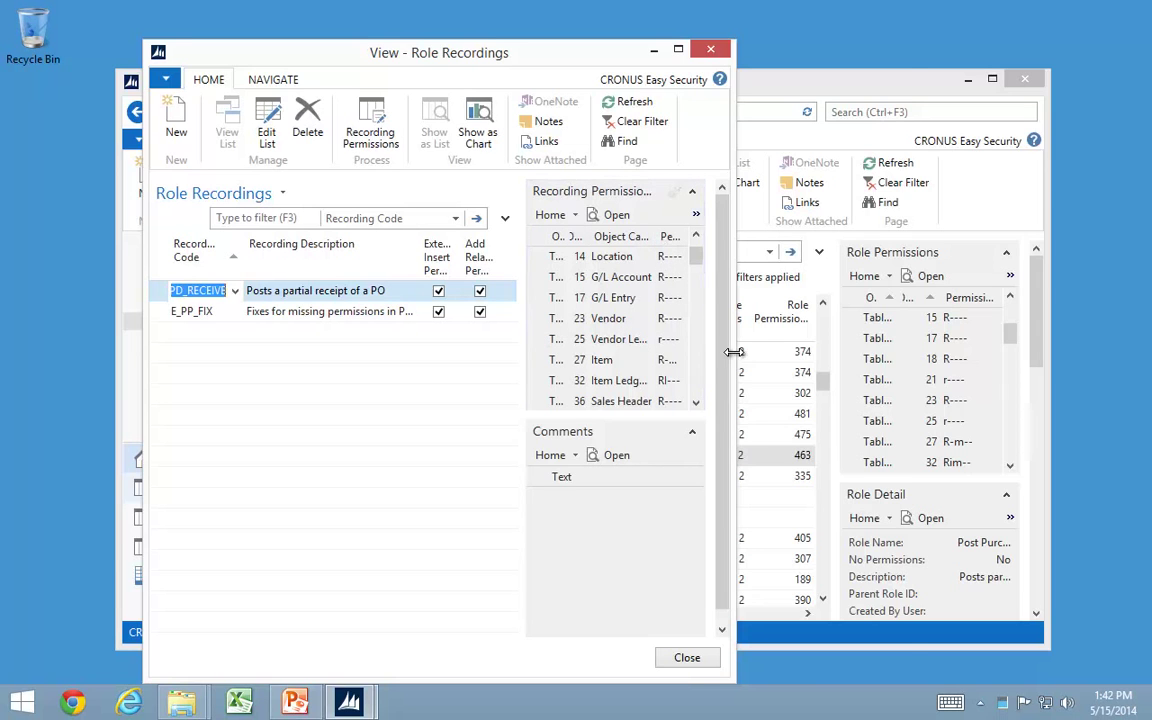
{"action": "left_click_drag", "start_coordinate": [773, 355], "coordinate": [1001, 357]}
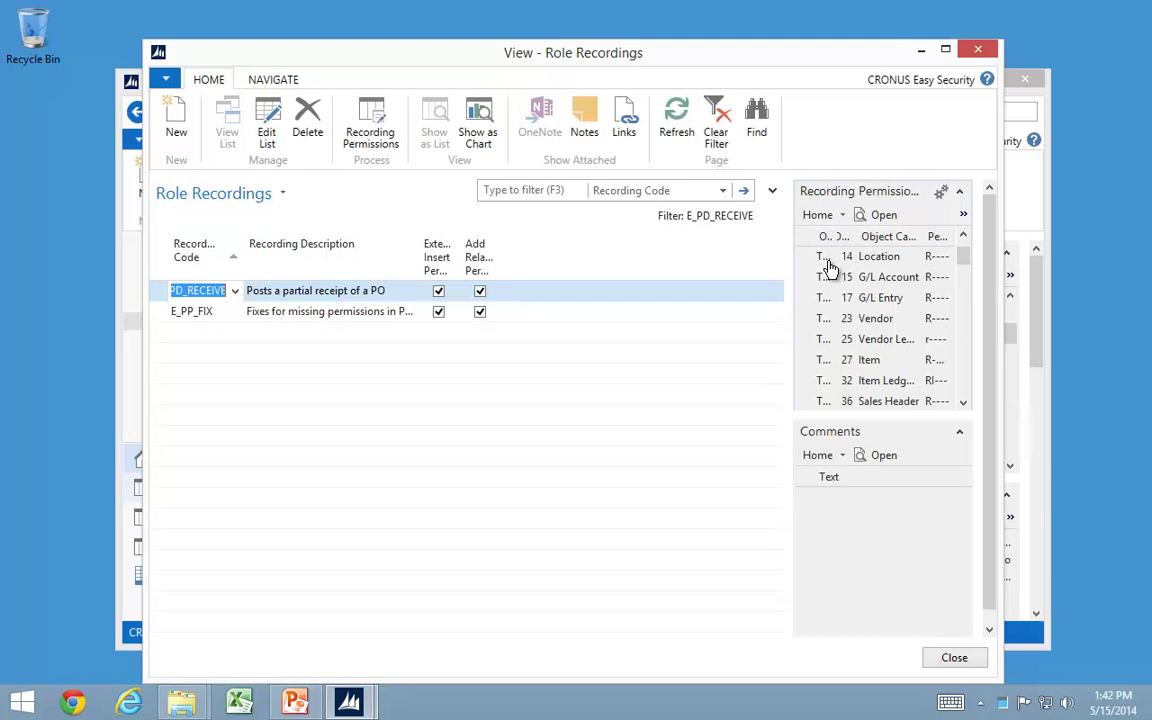
{"action": "left_click_drag", "start_coordinate": [787, 301], "coordinate": [637, 306]}
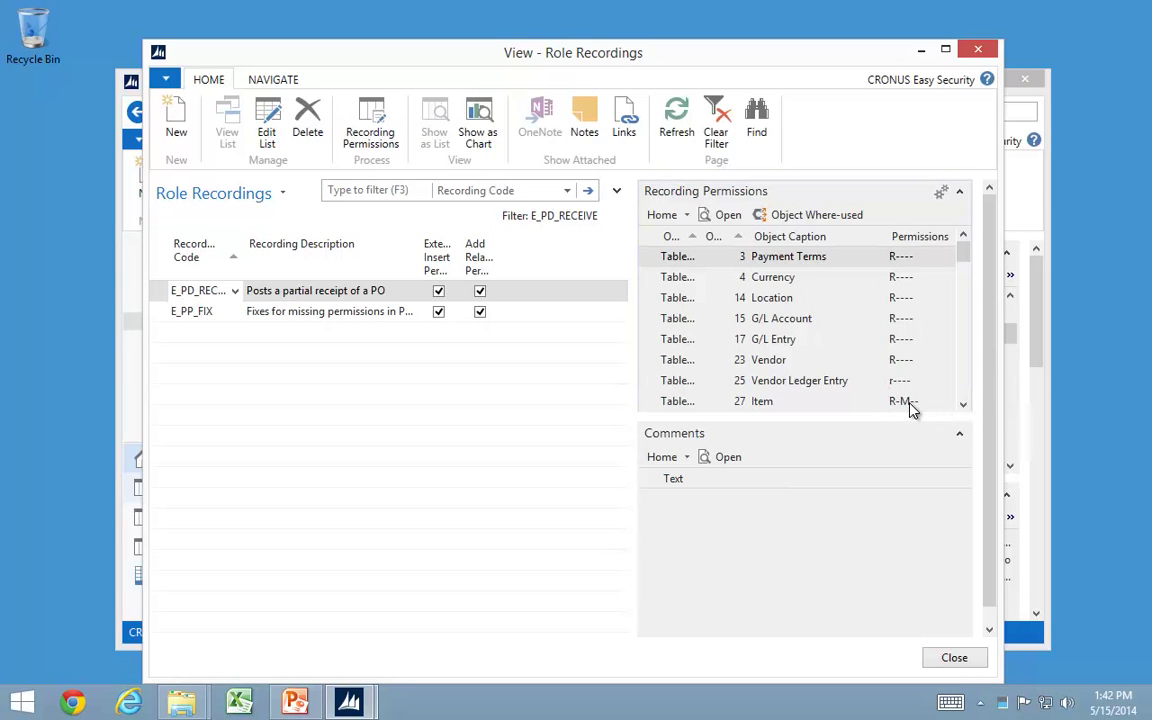
{"action": "key", "text": "Escape"}
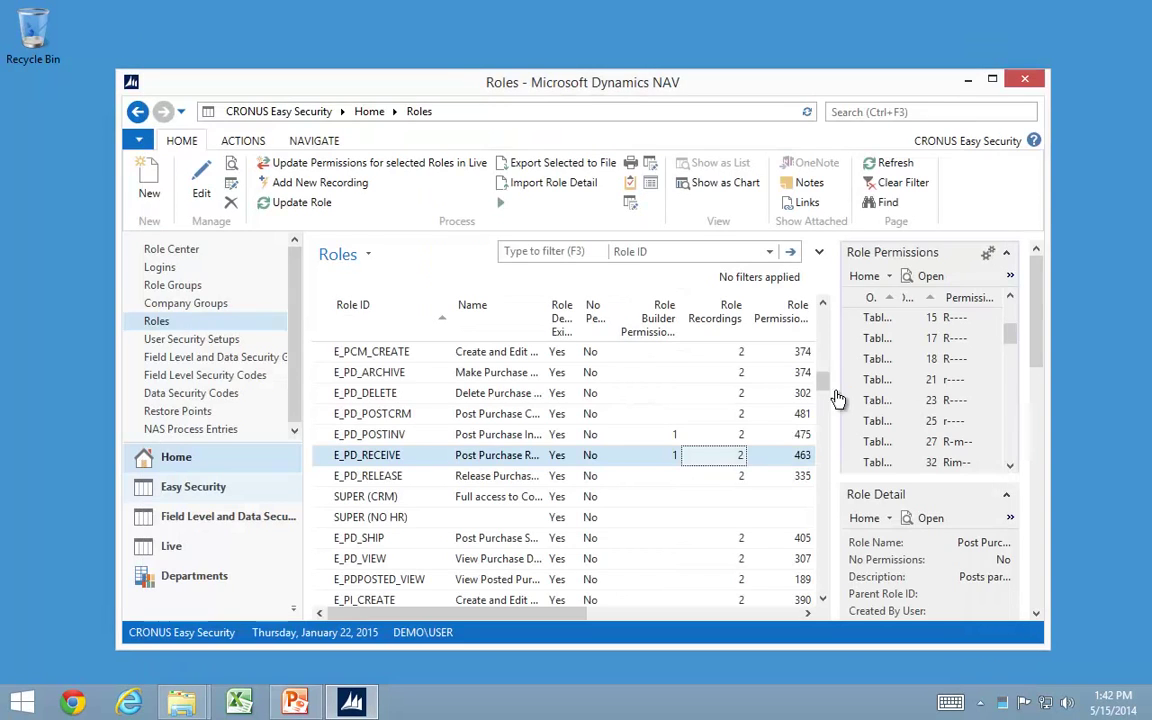
{"action": "left_click", "coordinate": [671, 460]}
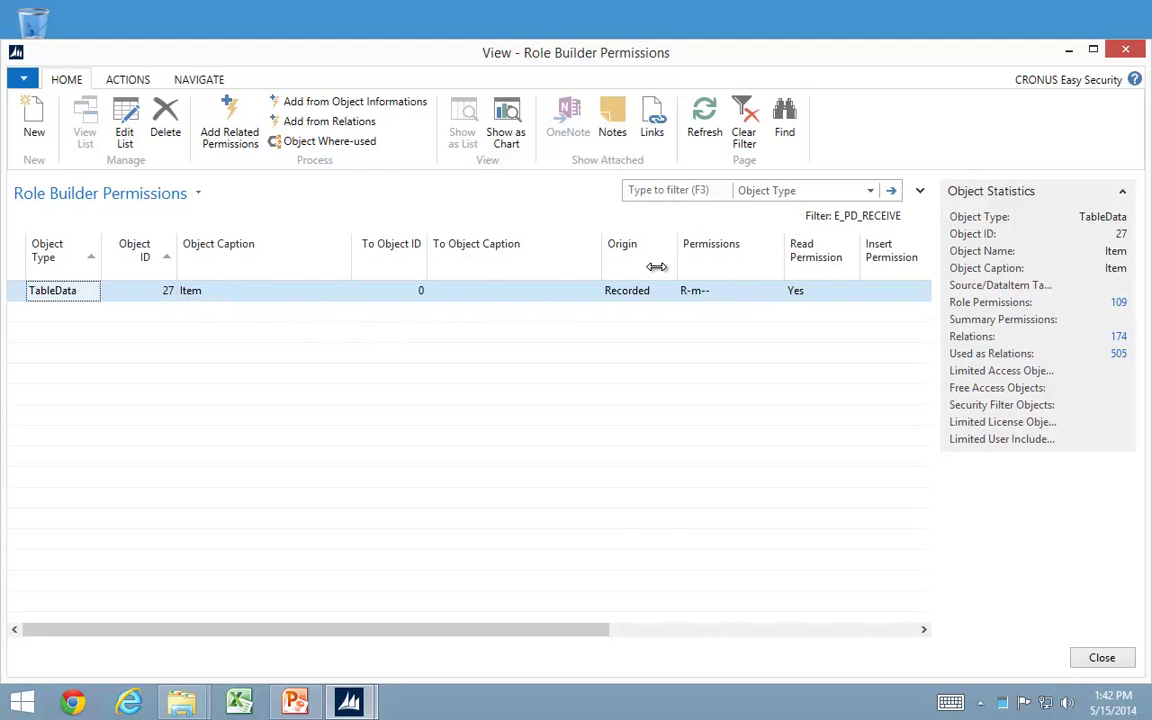
{"action": "left_click_drag", "start_coordinate": [522, 633], "coordinate": [890, 643]}
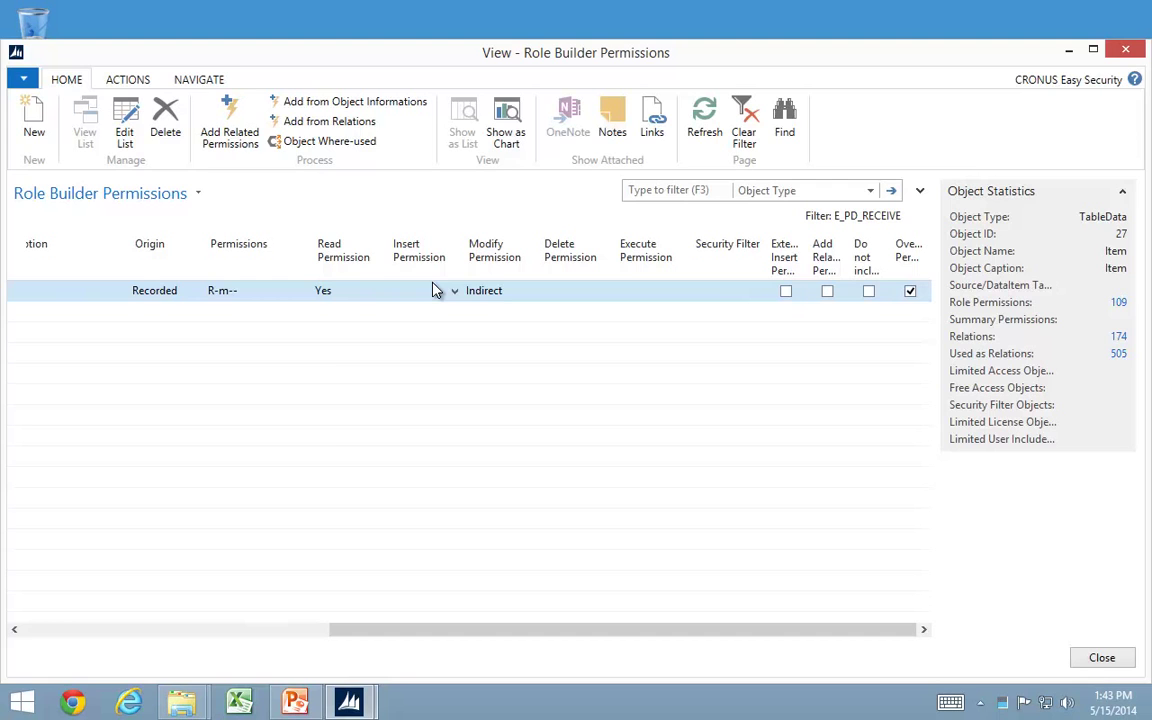
{"action": "key", "text": "Escape"}
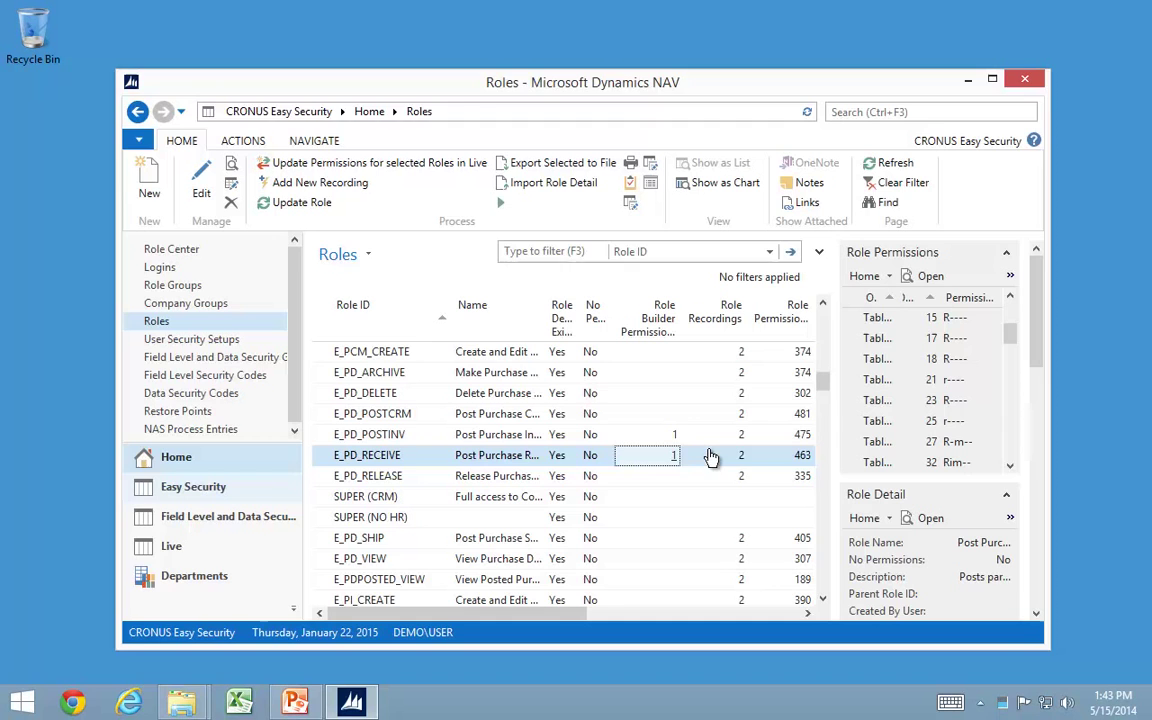
{"action": "left_click_drag", "start_coordinate": [822, 390], "coordinate": [806, 305]}
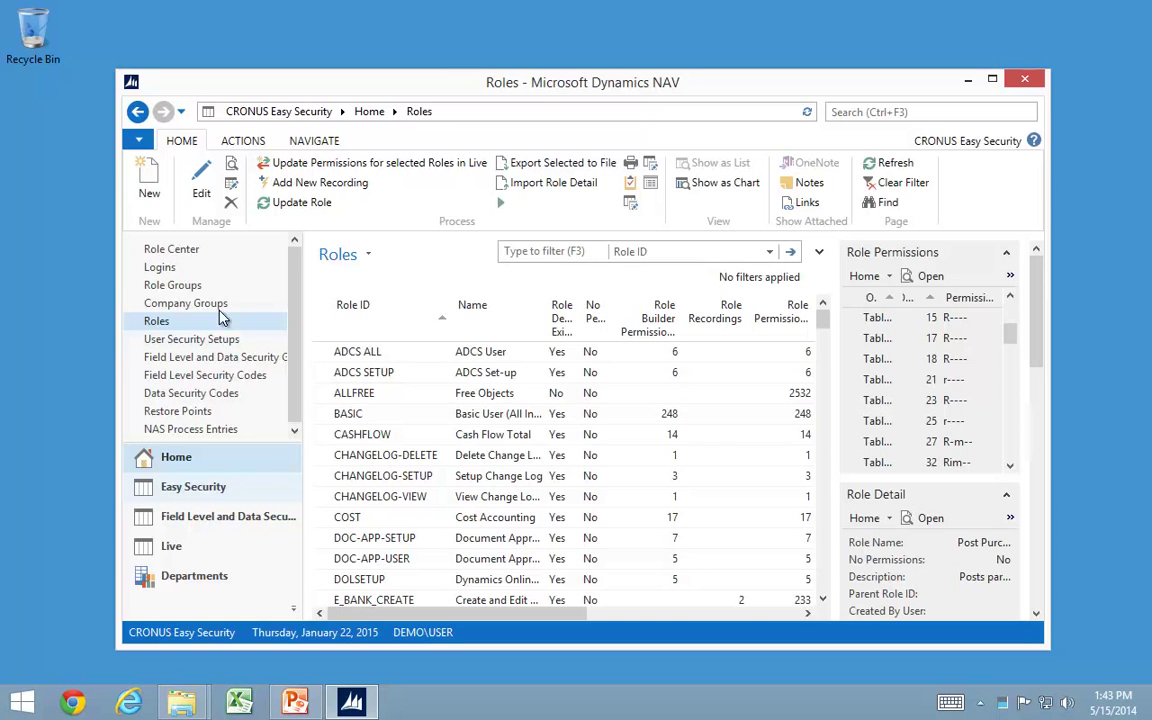
{"action": "left_click", "coordinate": [172, 286]}
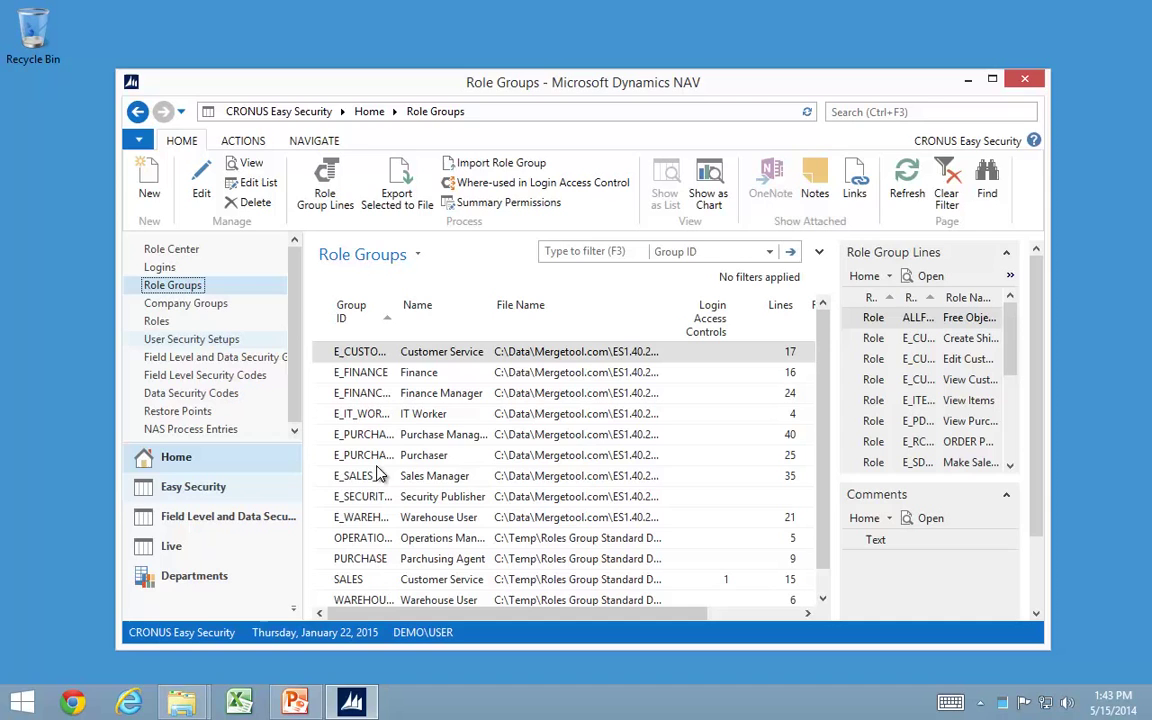
{"action": "left_click", "coordinate": [155, 322]}
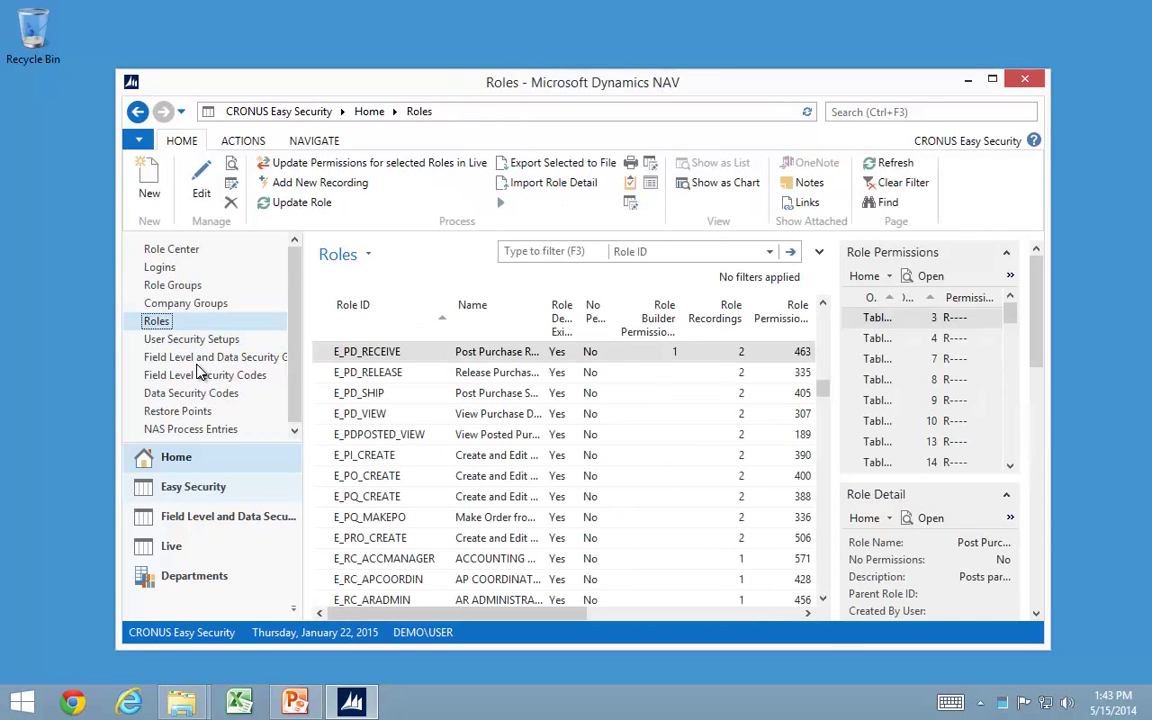
Step: Add a new role with Role ID ROLEGR-FINMGR and name 'Finance Manager Role Group'
{"action": "left_click", "coordinate": [148, 190]}
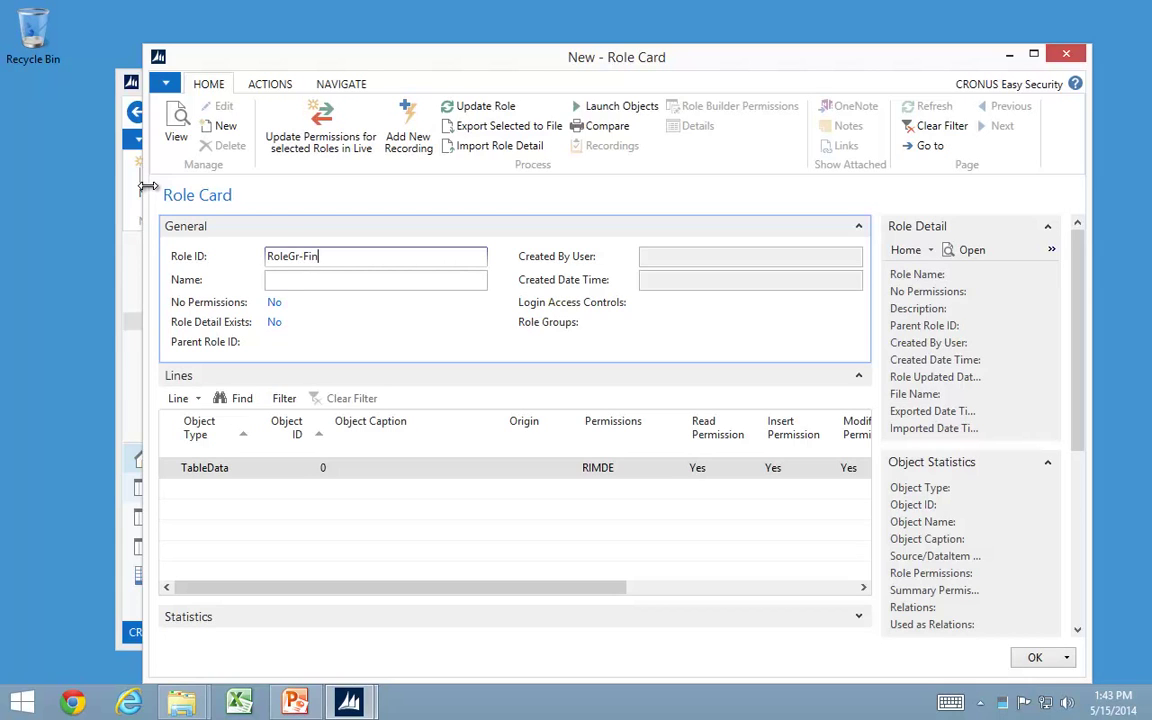
{"action": "type", "text": "gr"}
{"action": "key", "text": "Tab"}
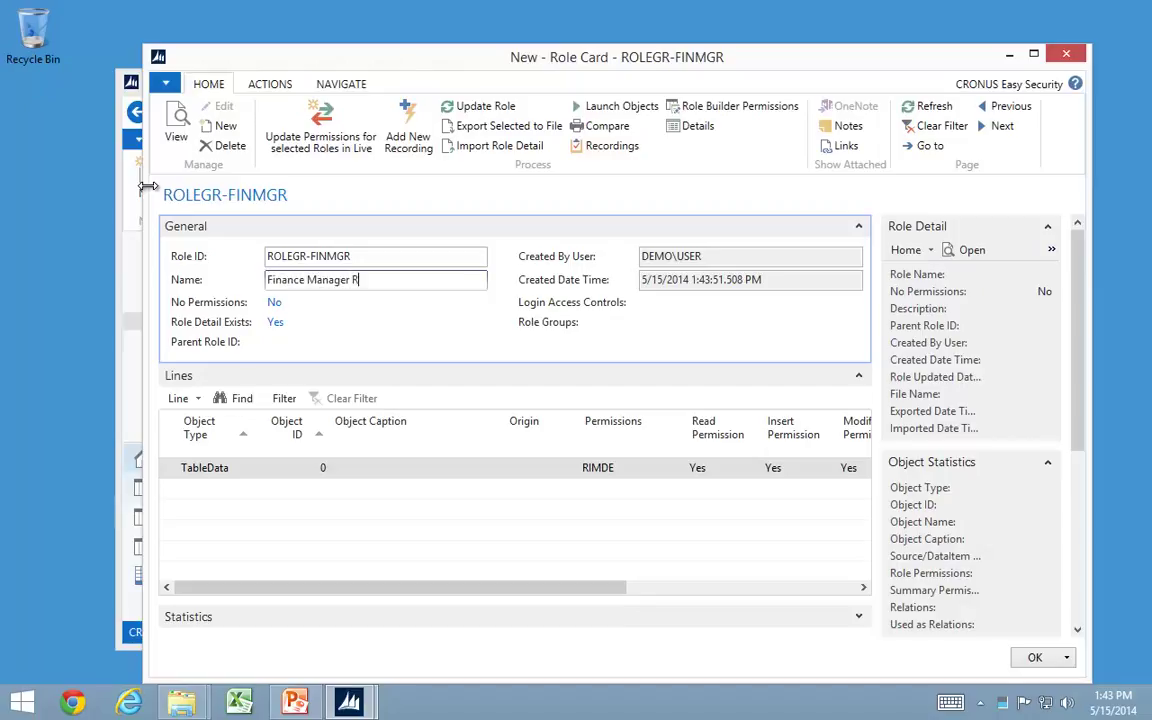
{"action": "type", "text": "Finance Manager Role Group"}
{"action": "key", "text": "Tab"}
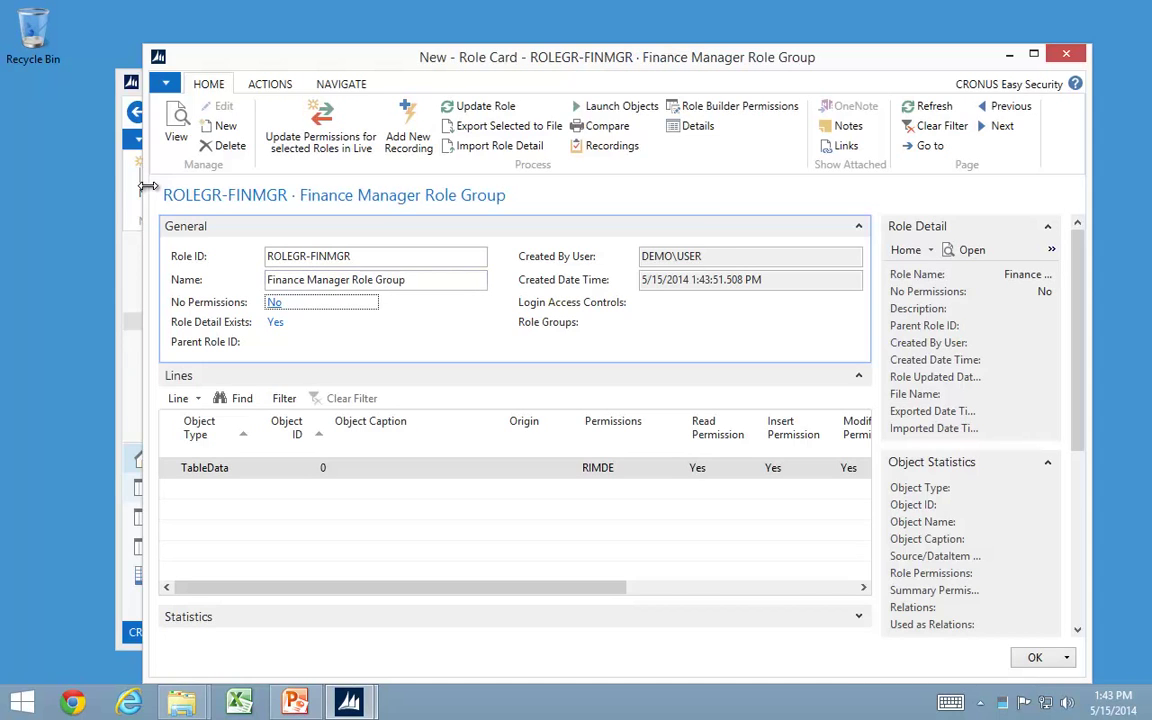
Step: Set the role's Role Group ID to Finance Manager in its details, then close the card
{"action": "left_click", "coordinate": [695, 130]}
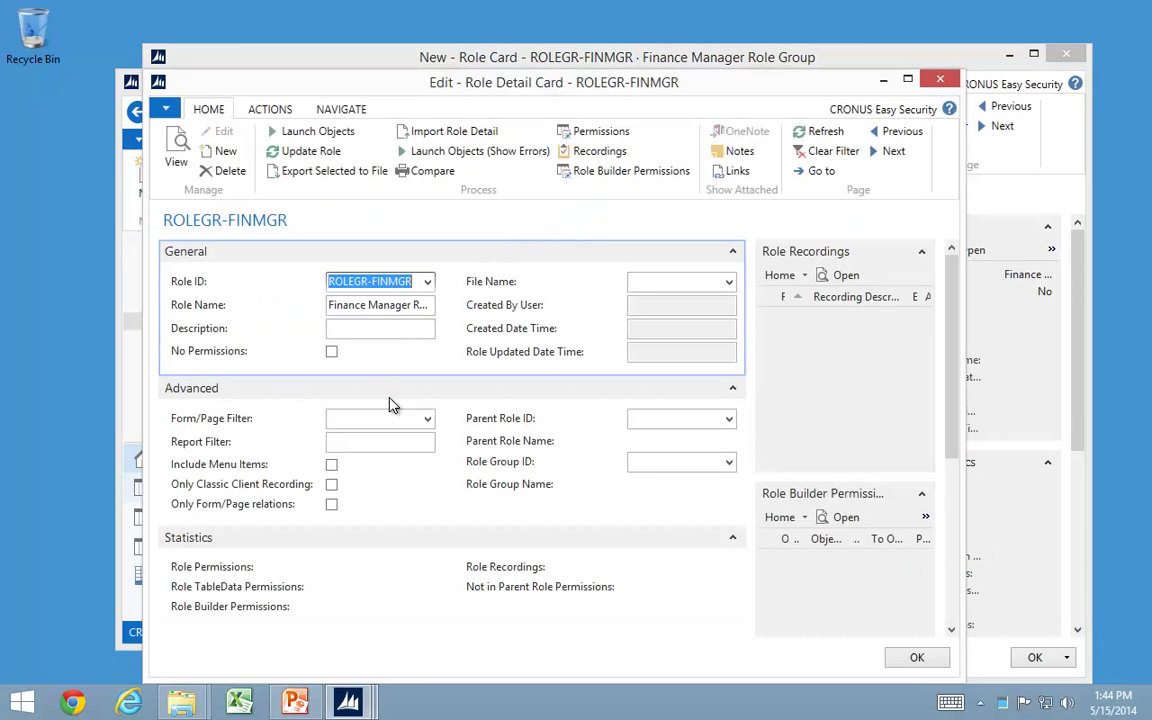
{"action": "left_click", "coordinate": [729, 461]}
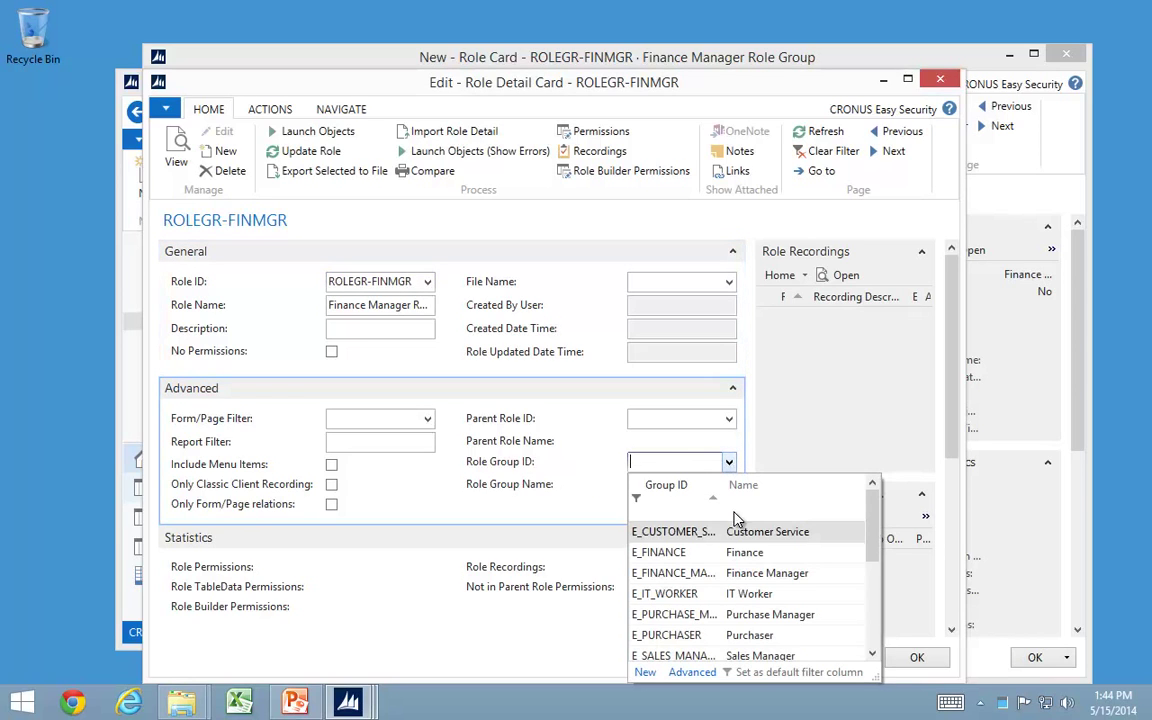
{"action": "left_click", "coordinate": [681, 574]}
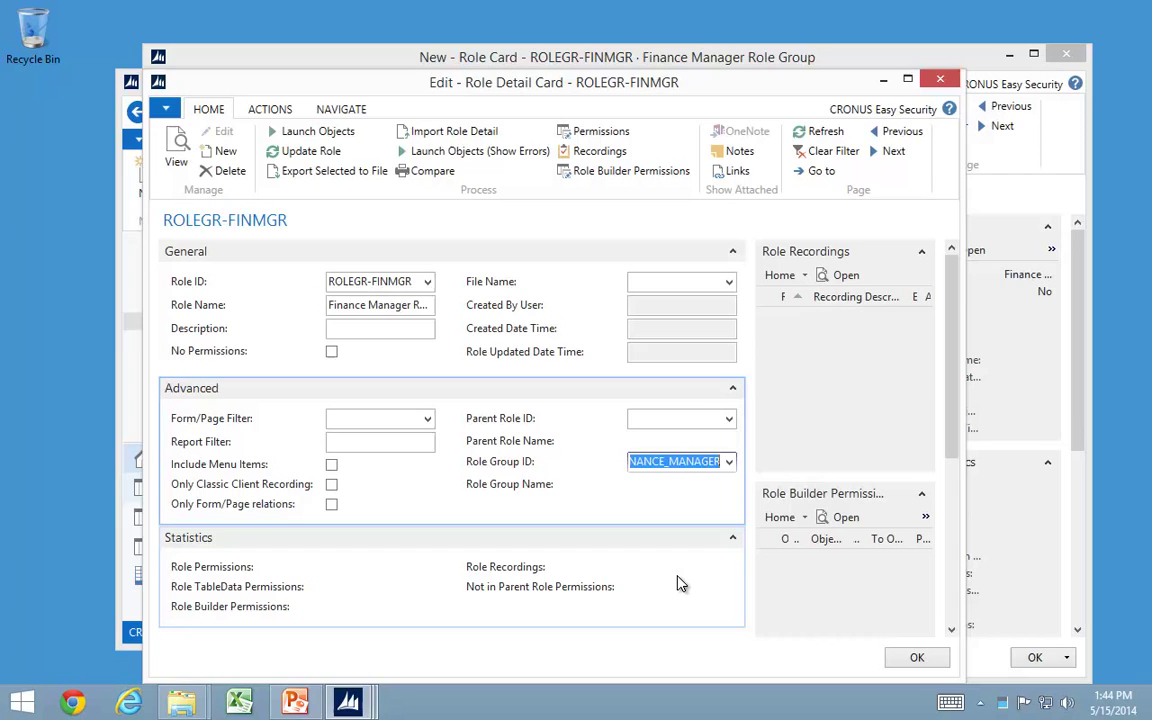
{"action": "key", "text": "Tab"}
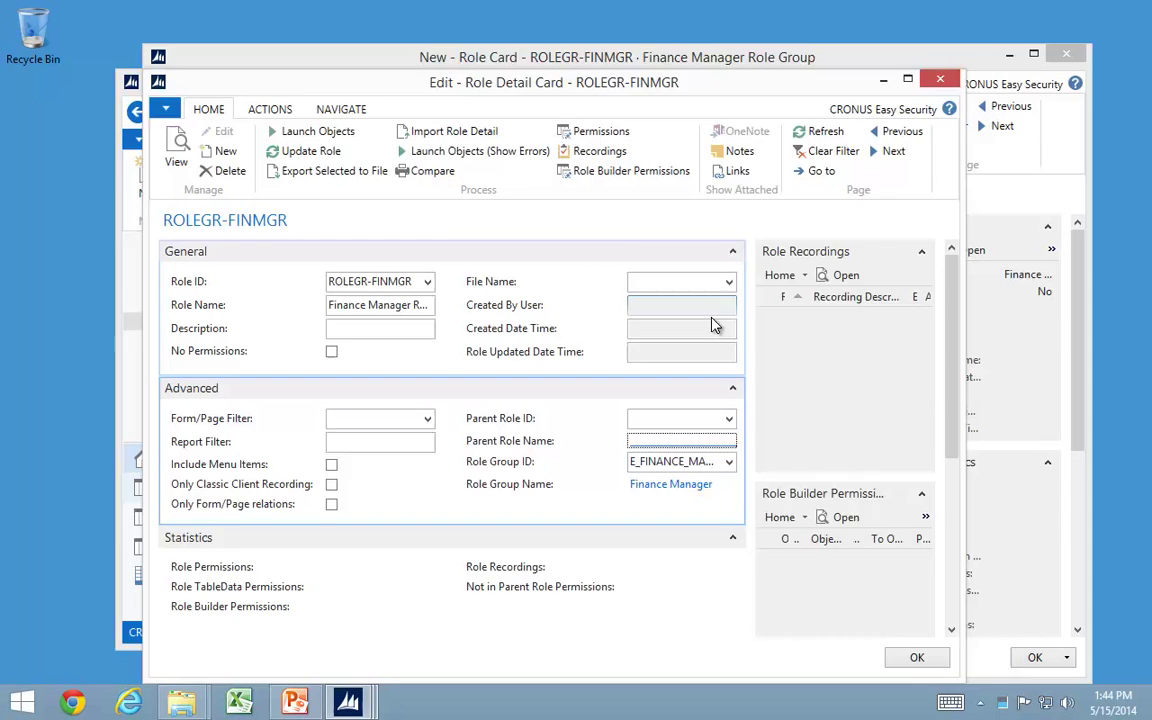
{"action": "key", "text": "Escape"}
{"action": "key", "text": "Escape"}
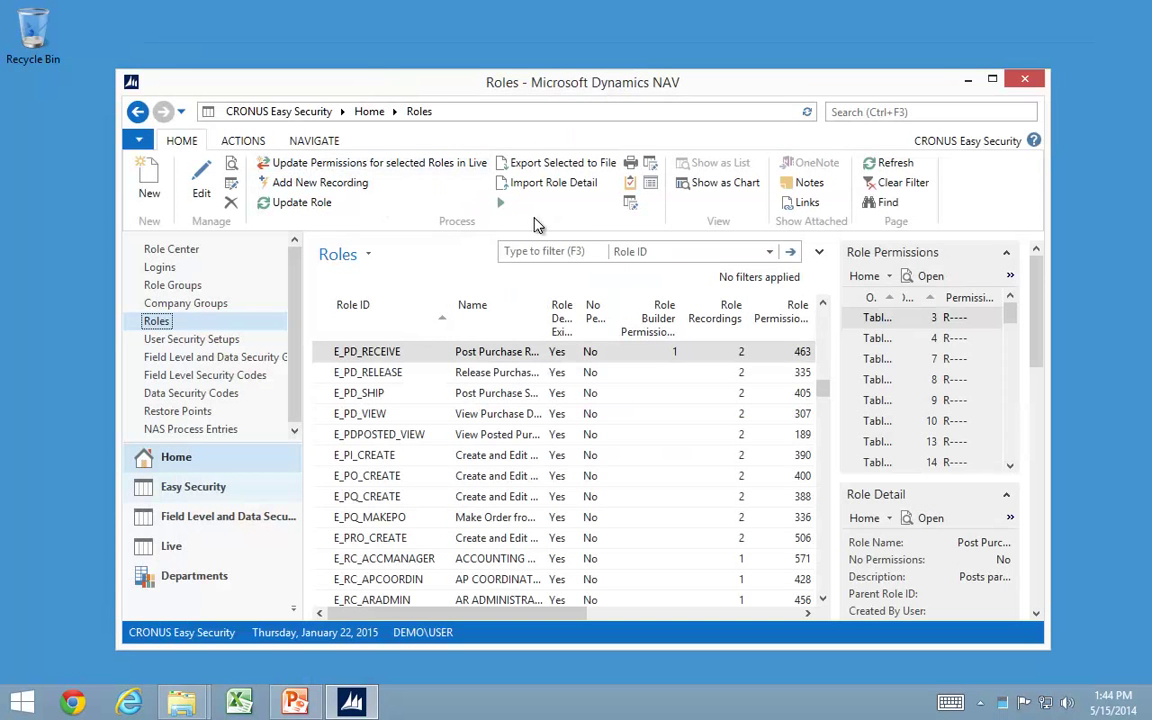
Step: Run Advanced > Update All Roles to rebuild role details, updating 280 of them
{"action": "left_click", "coordinate": [243, 141]}
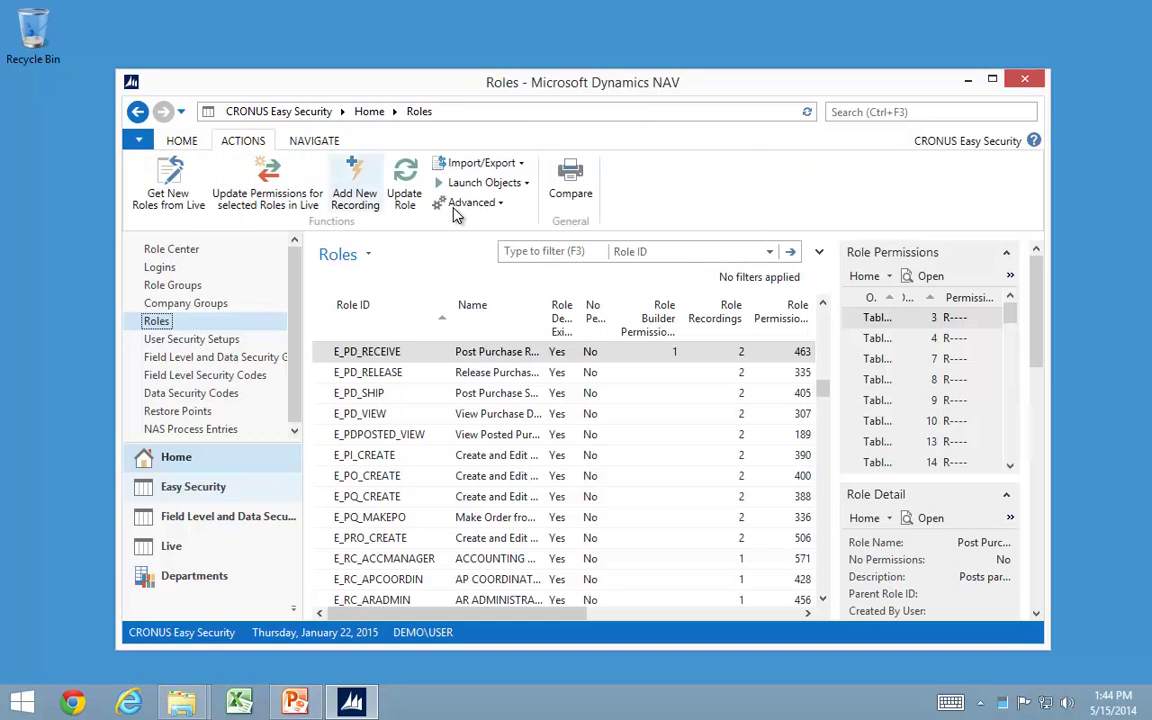
{"action": "left_click", "coordinate": [466, 203]}
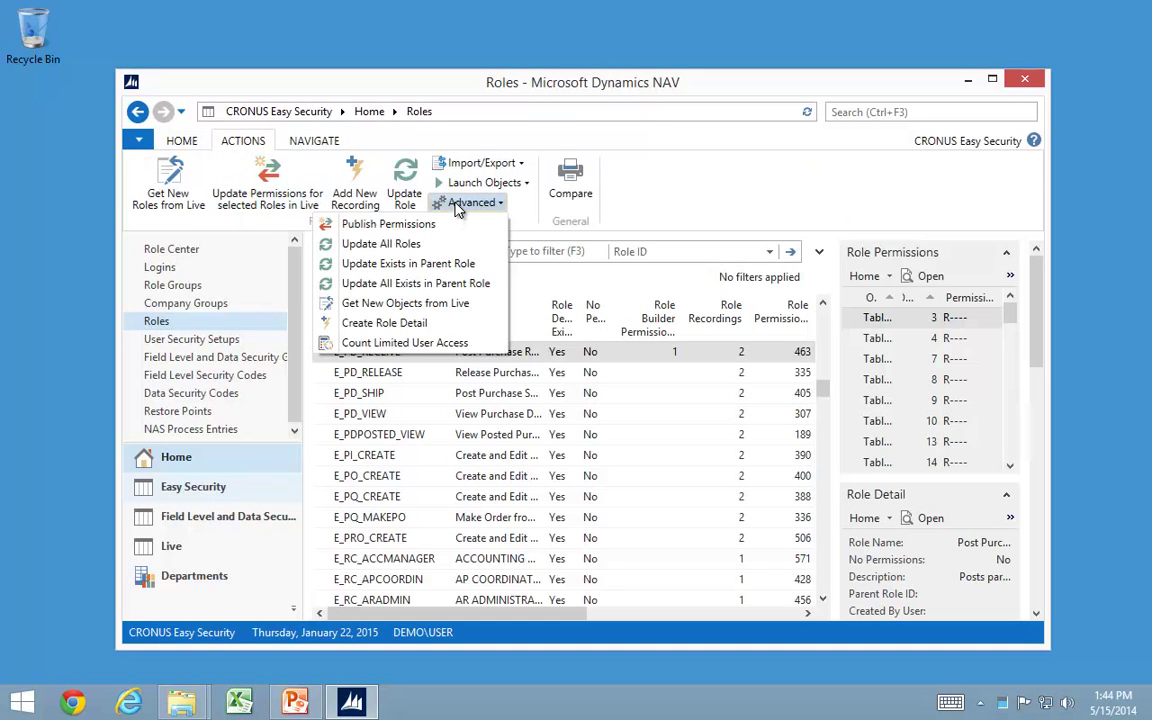
{"action": "left_click", "coordinate": [395, 243]}
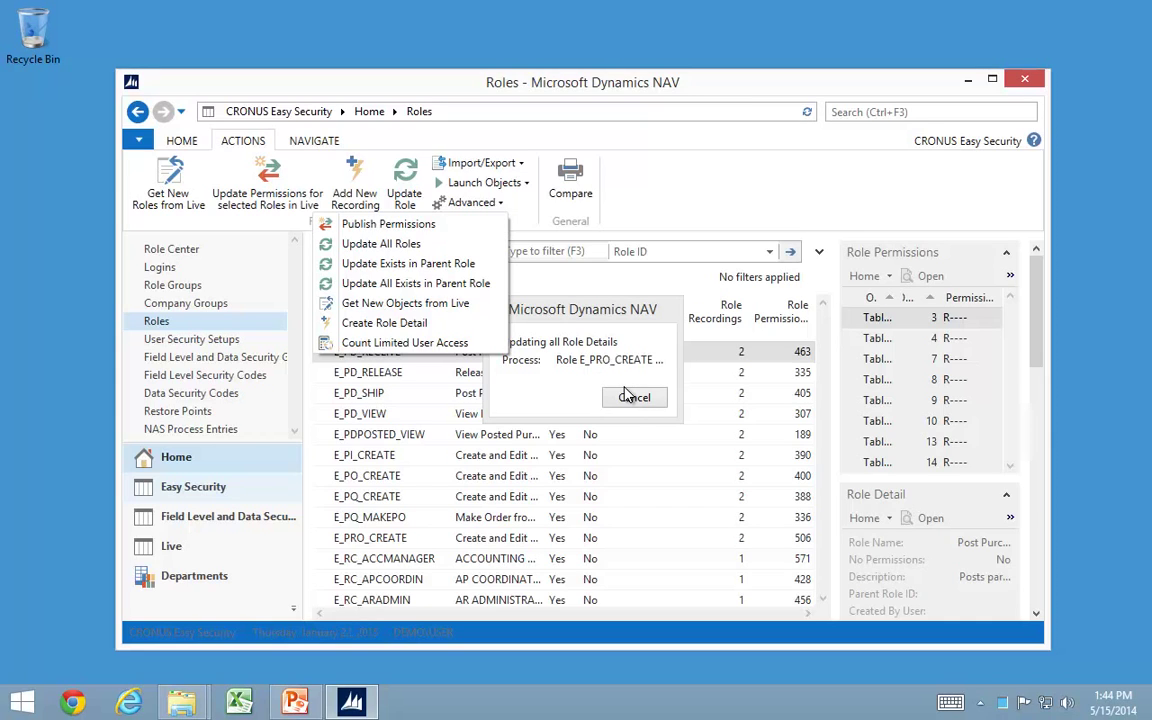
{"action": "left_click", "coordinate": [628, 393]}
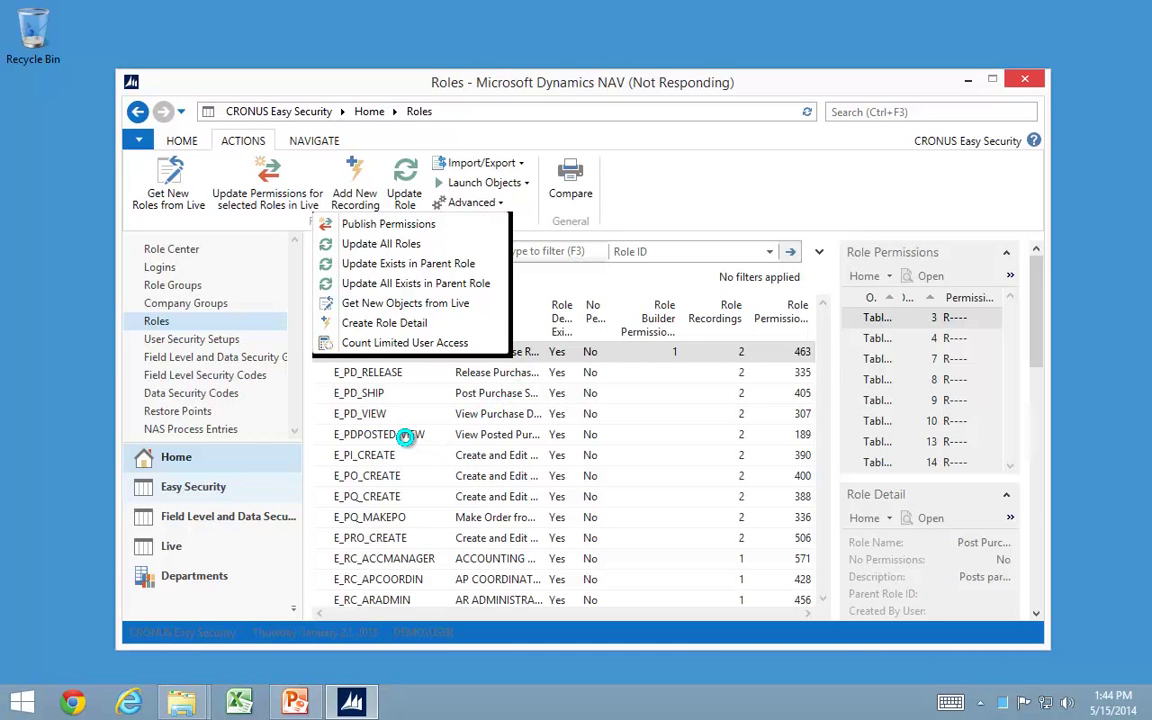
{"action": "key", "text": "alt+Tab"}
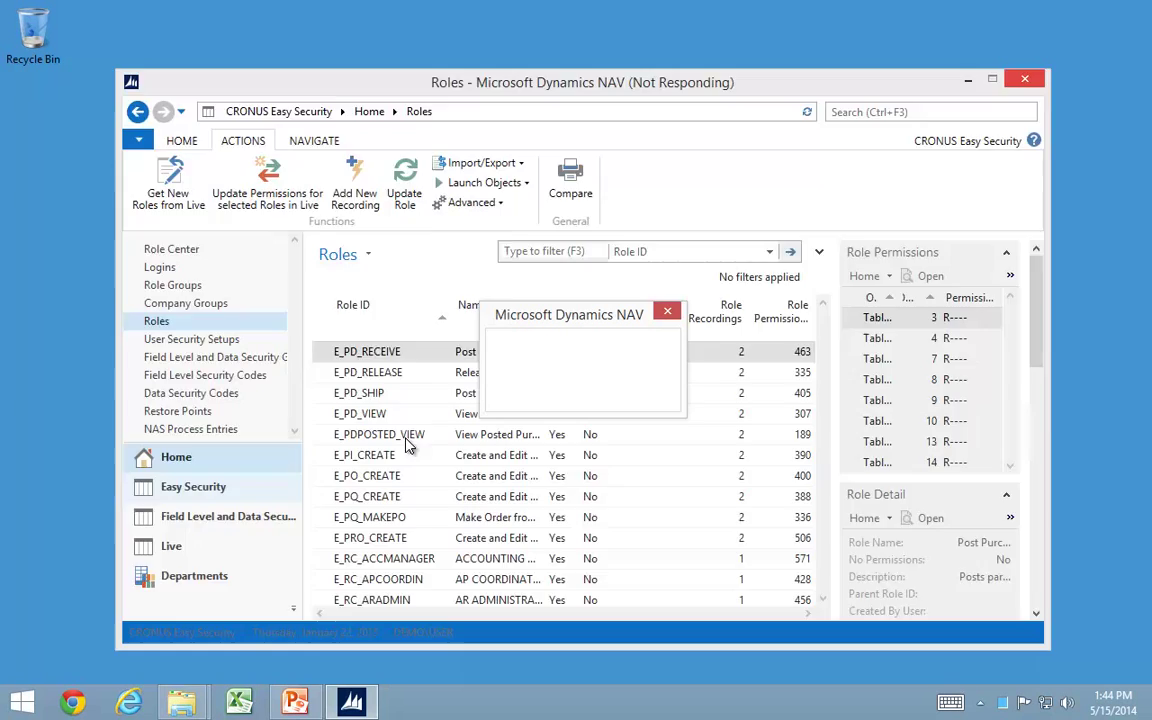
Step: Dismiss the update message and discard a first, invalid row search in the Roles list
{"action": "left_click", "coordinate": [633, 390]}
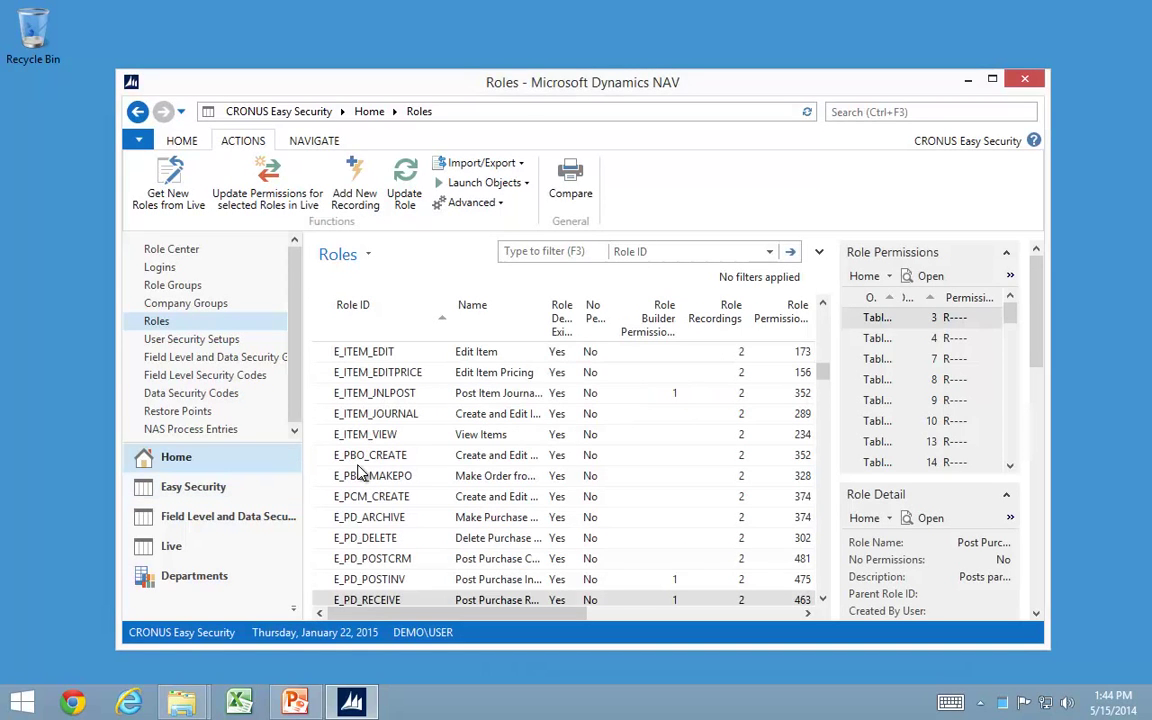
{"action": "key", "text": "ctrl+f"}
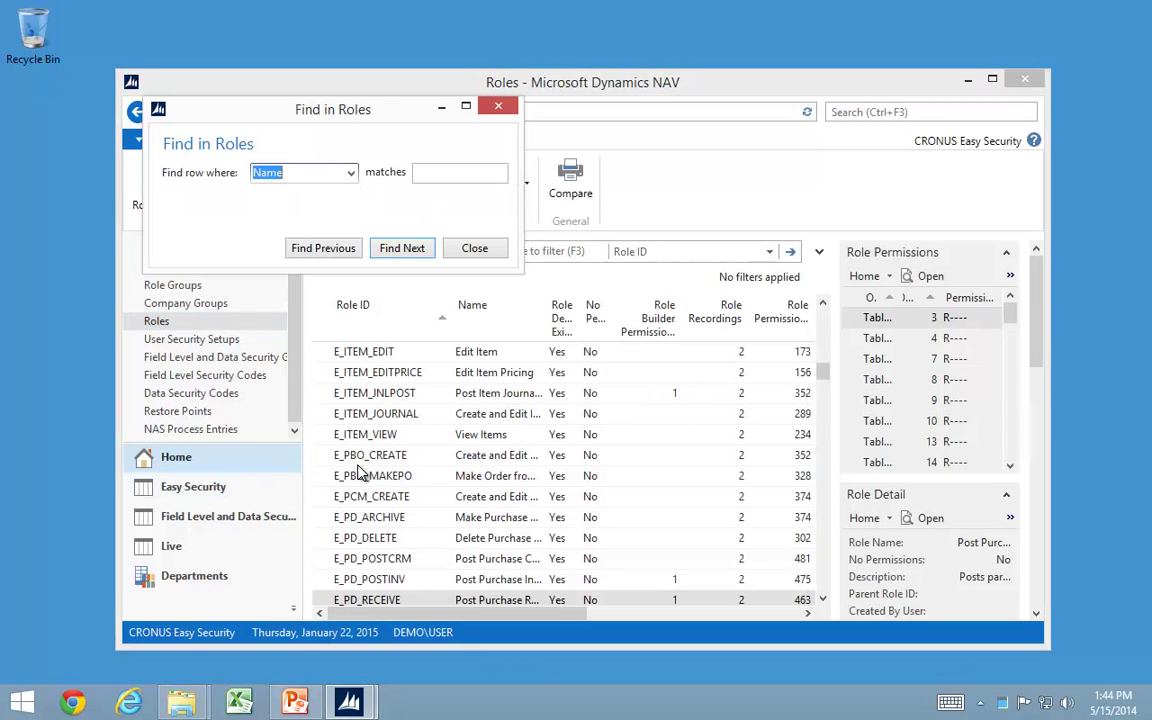
{"action": "type", "text": "rolegr"}
{"action": "key", "text": "Tab"}
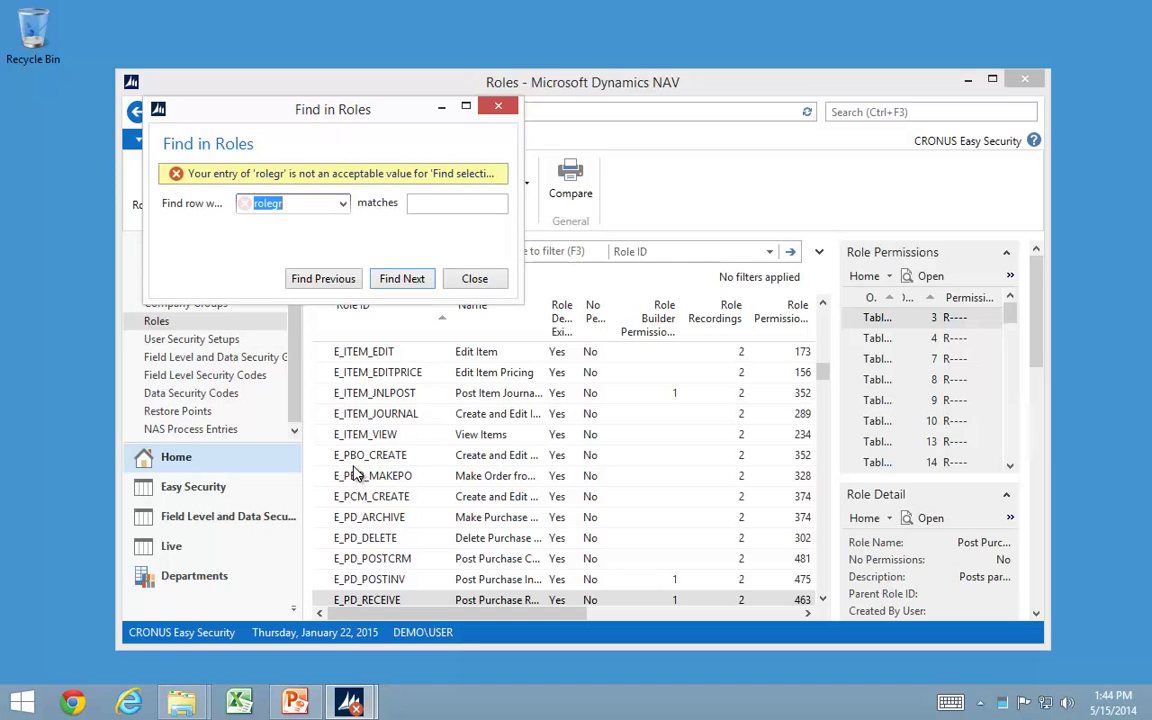
{"action": "key", "text": "Escape"}
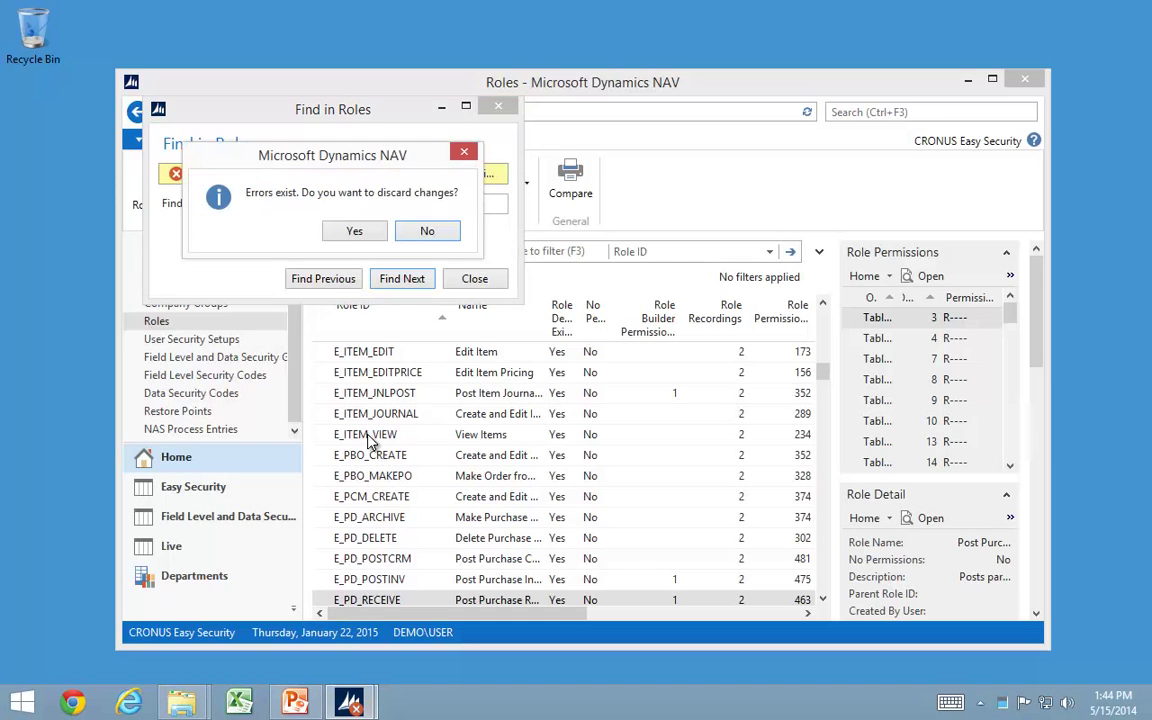
{"action": "left_click", "coordinate": [355, 236]}
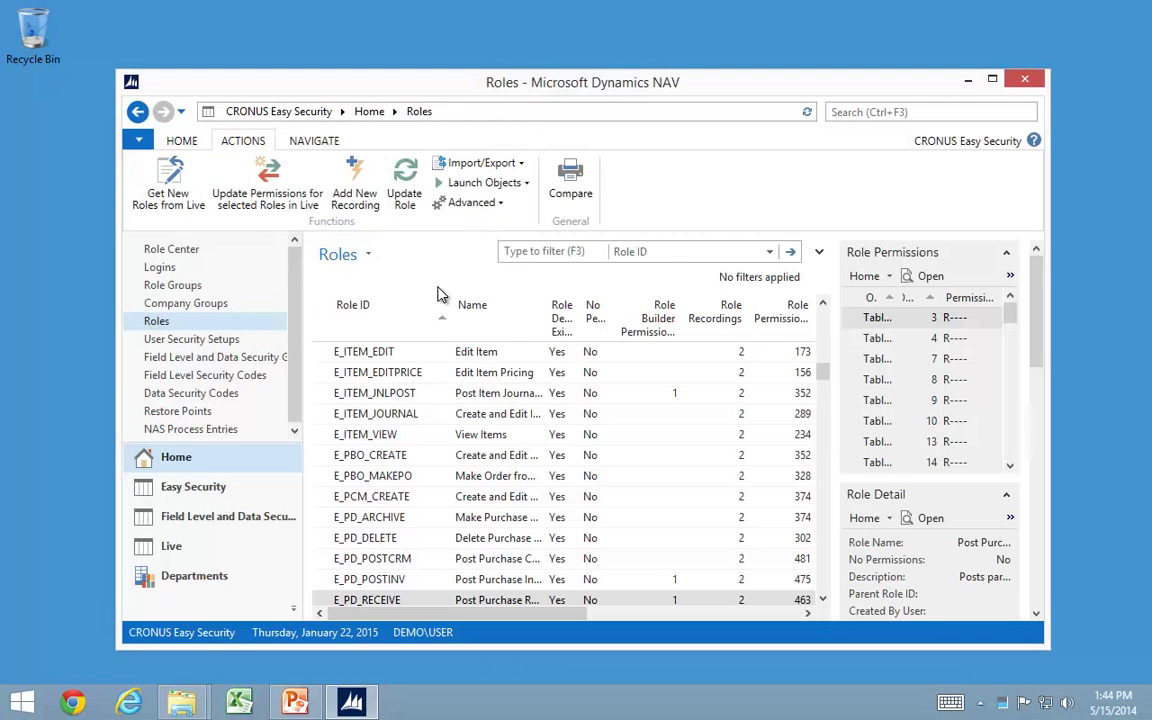
{"action": "left_click", "coordinate": [380, 400]}
Step: Find 'role' to jump to ROLEGR-FINMGR, return to Home and enlarge the Roles window
{"action": "key", "text": "ctrl+f"}
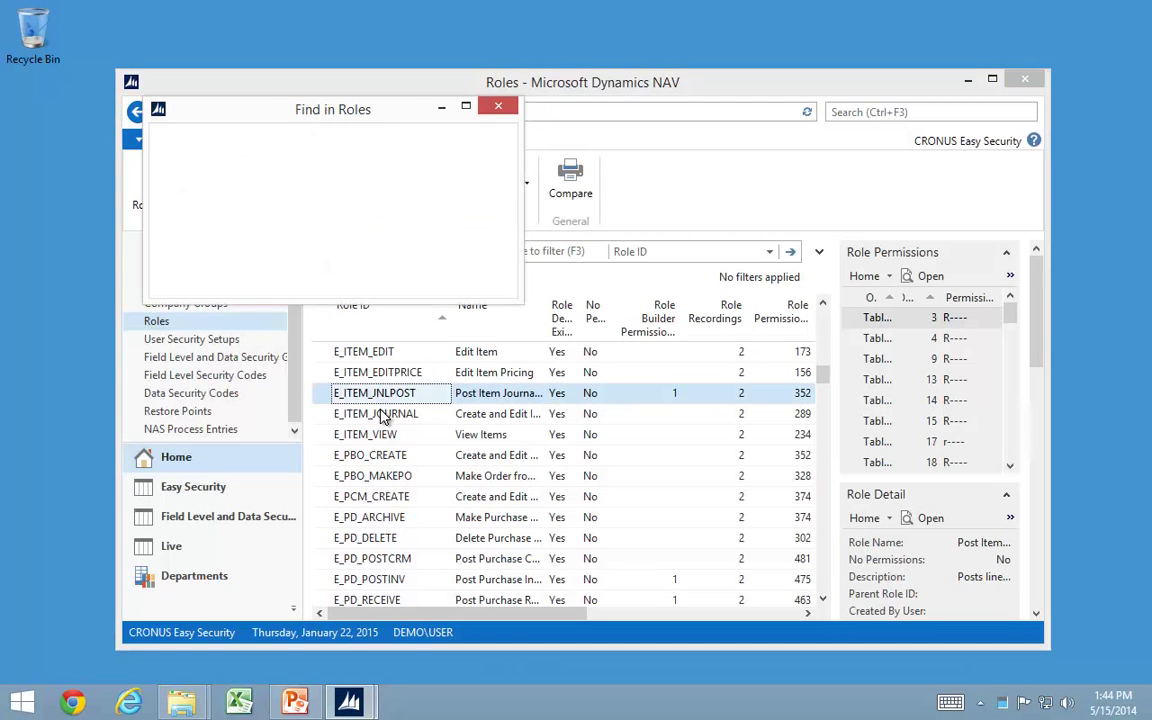
{"action": "type", "text": "role"}
{"action": "key", "text": "Return"}
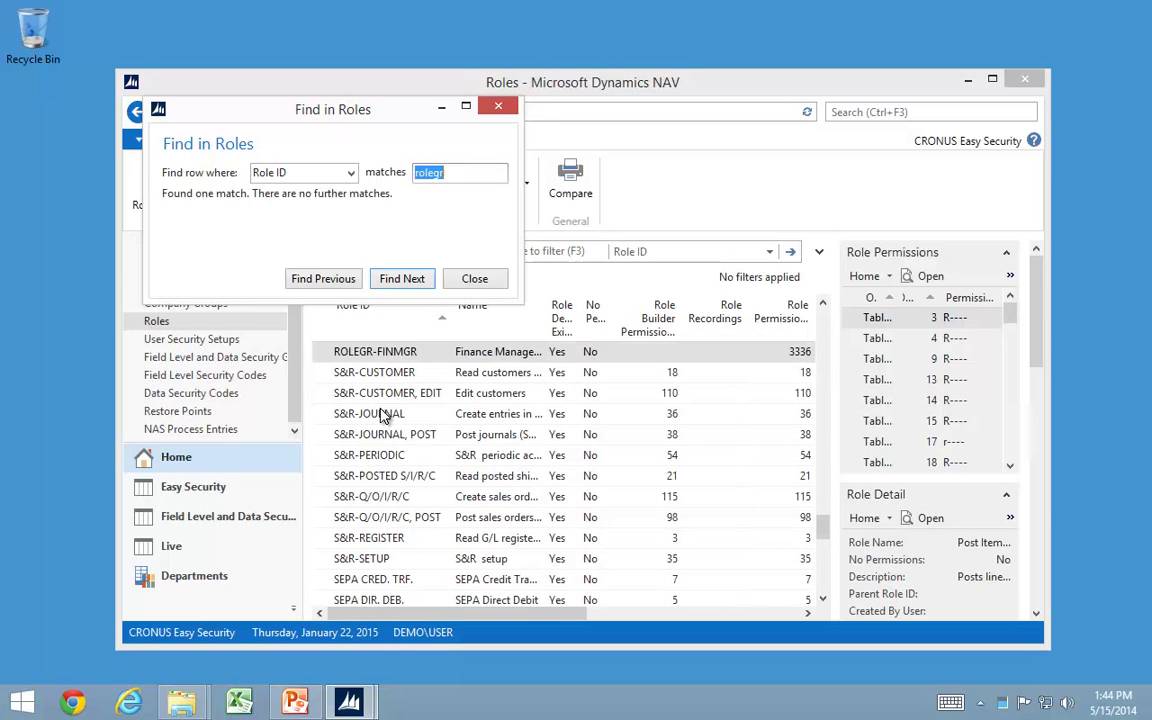
{"action": "key", "text": "Escape"}
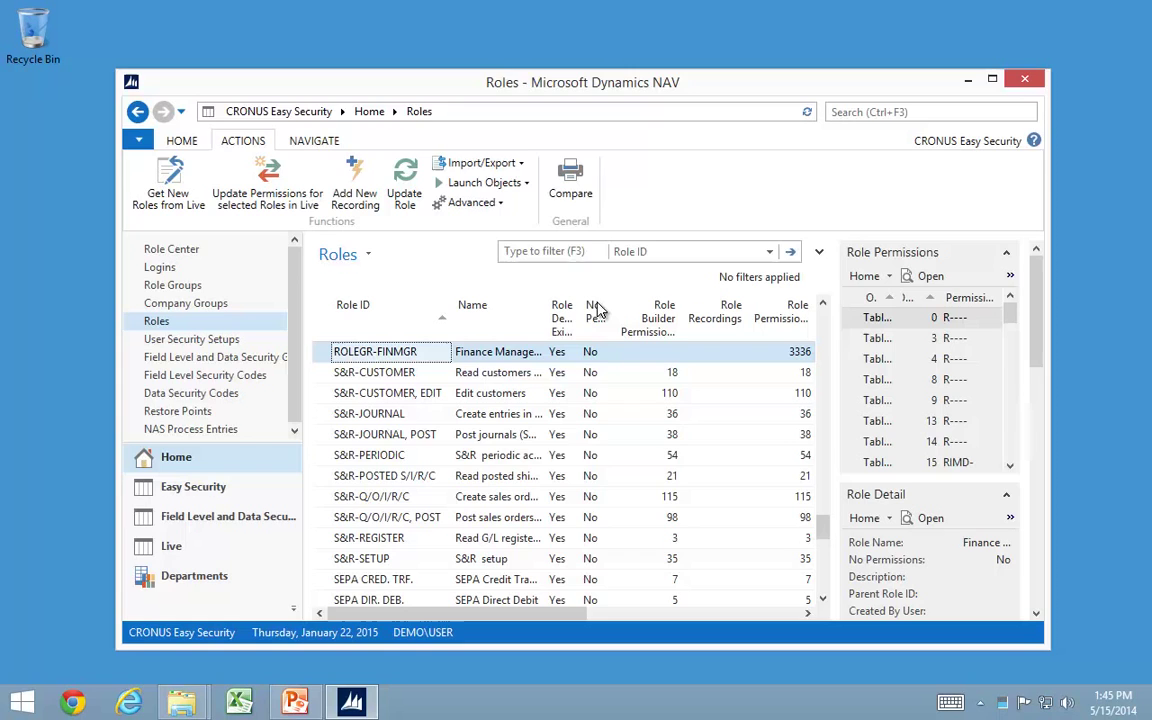
{"action": "left_click", "coordinate": [178, 139]}
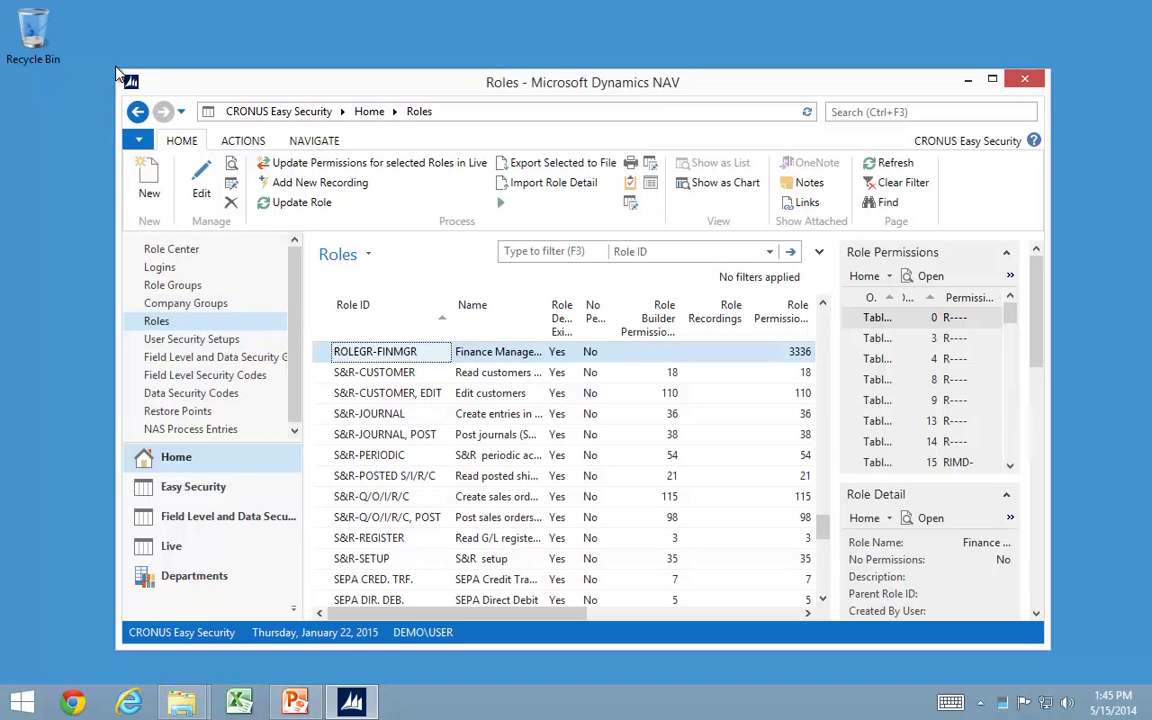
{"action": "left_click_drag", "start_coordinate": [115, 75], "coordinate": [28, 14]}
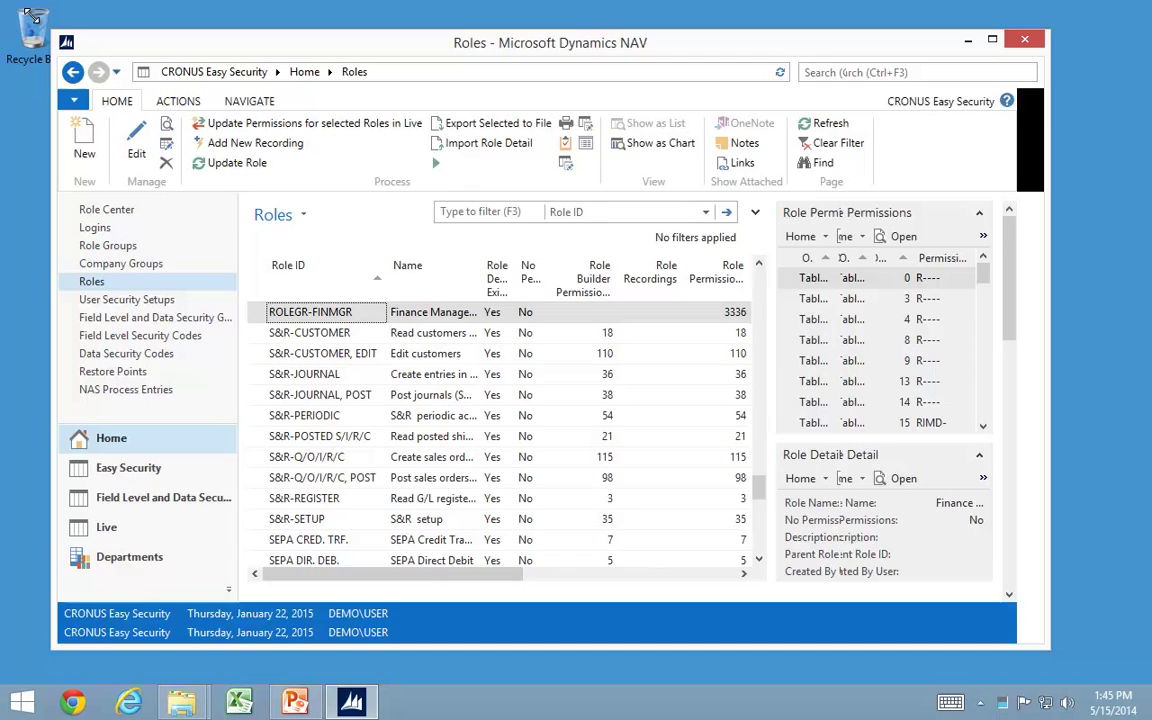